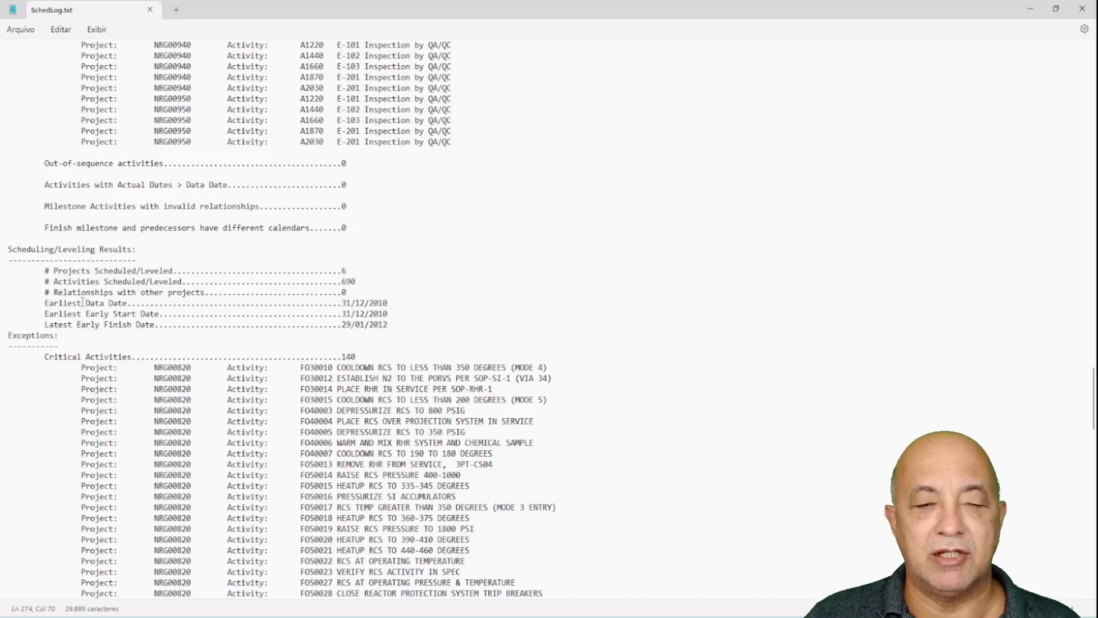
- Check the earliest data date, earliest early start date and latest early finish date in the log's Scheduling/Leveling Results
{"action": "left_click", "coordinate": [418, 301]}
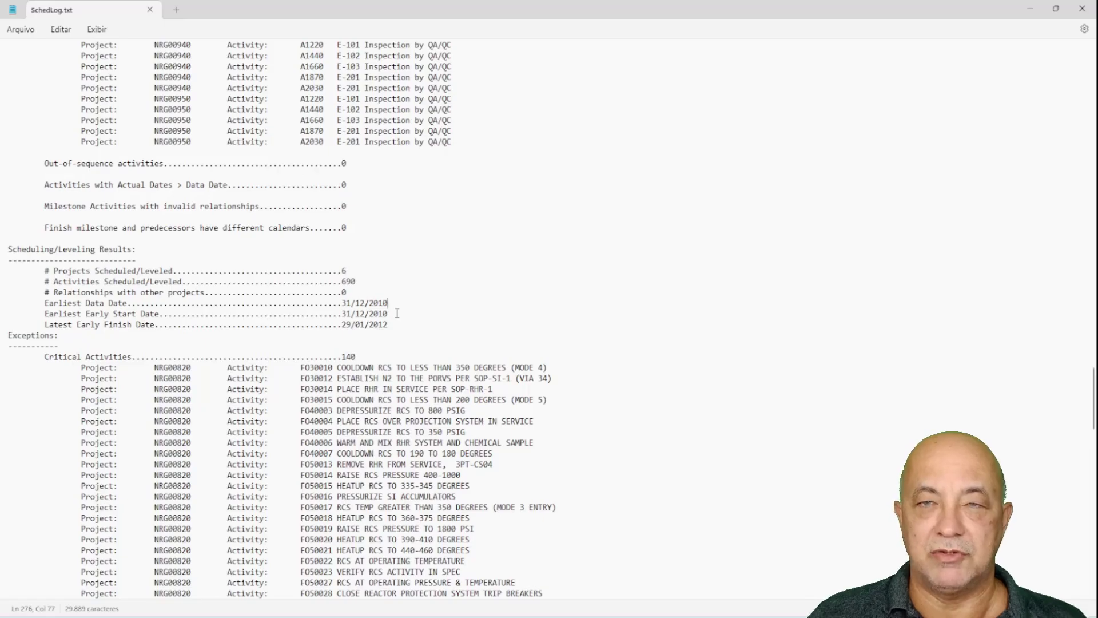
{"action": "left_click", "coordinate": [397, 313]}
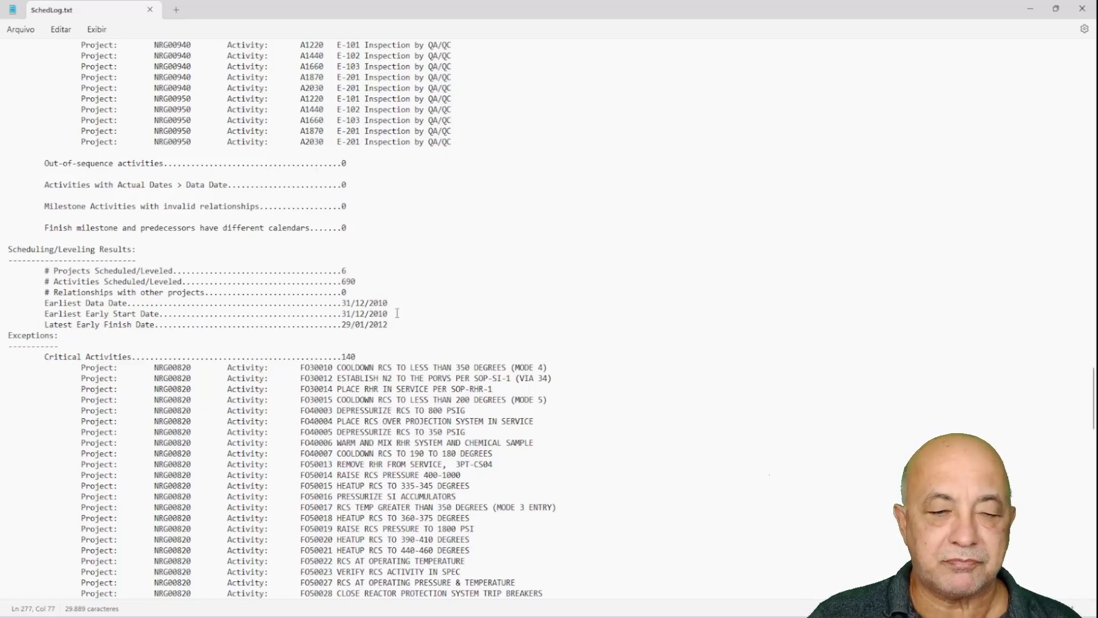
{"action": "left_click", "coordinate": [398, 326]}
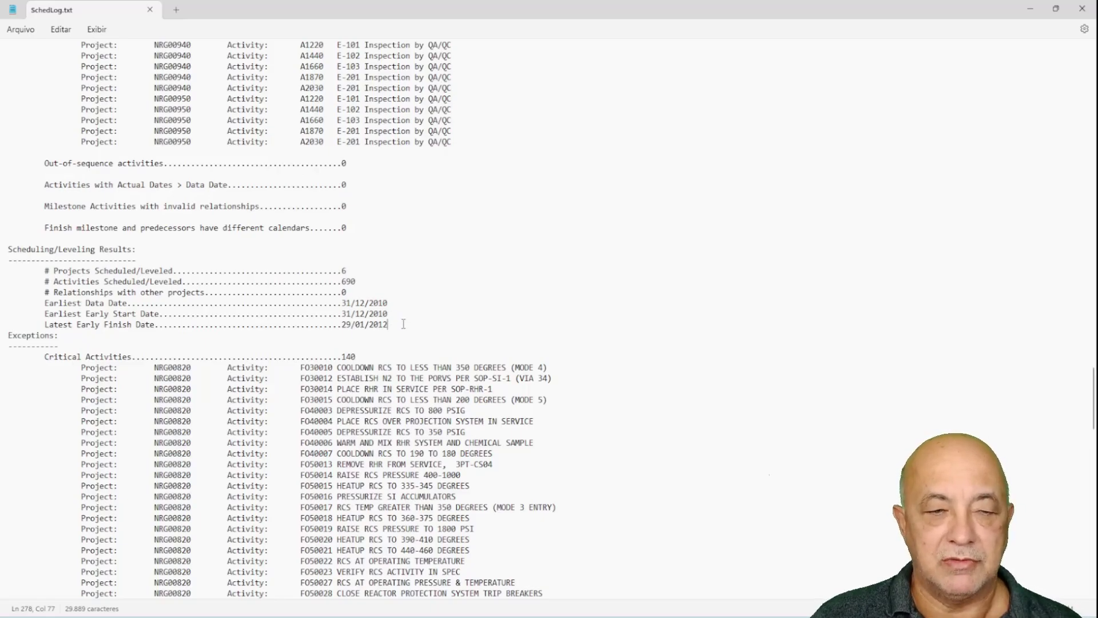
- Review the Critical Activities list under Exceptions and highlight the activity name PRESSURIZE SI ACCUMULATORS
{"action": "scroll", "coordinate": [404, 324], "scroll_direction": "down", "scroll_amount": 3}
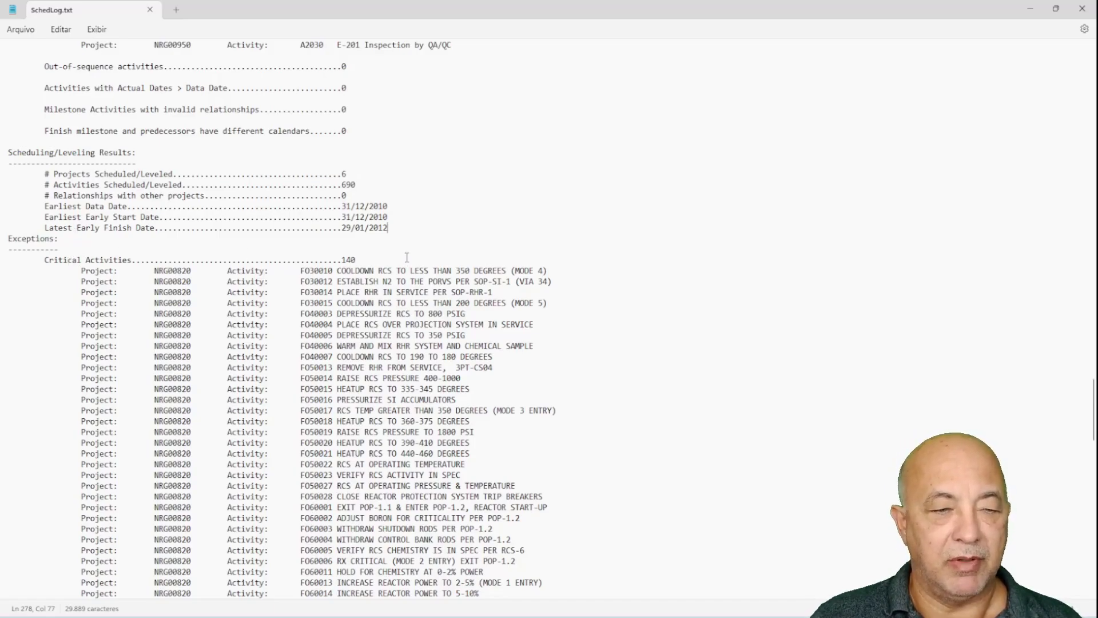
{"action": "scroll", "coordinate": [407, 257], "scroll_direction": "down", "scroll_amount": 10}
{"action": "scroll", "coordinate": [408, 262], "scroll_direction": "down", "scroll_amount": 20}
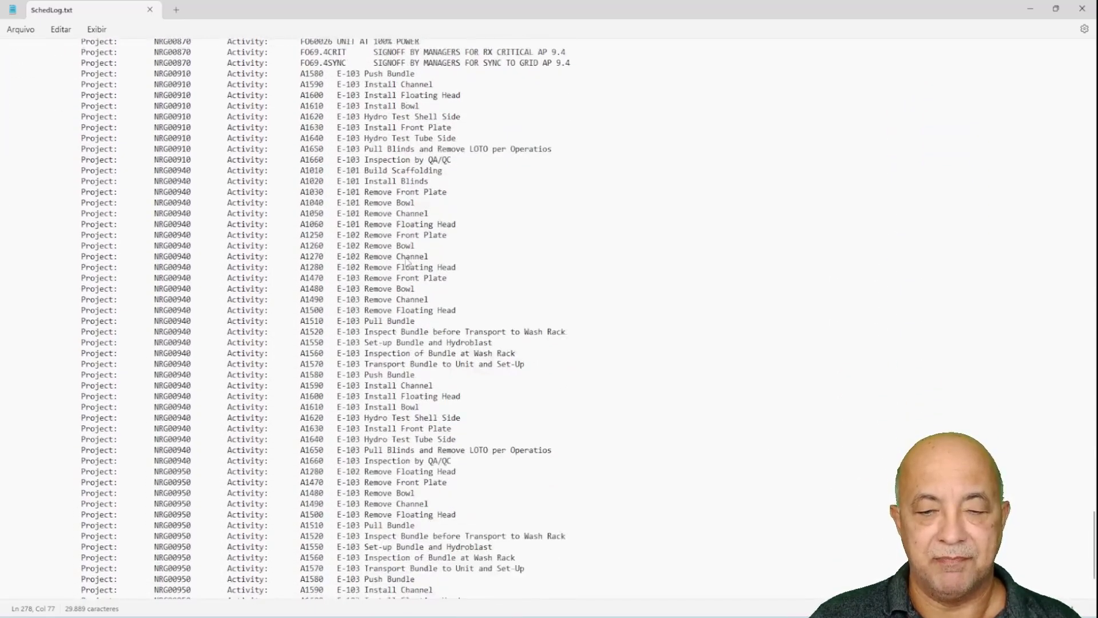
{"action": "scroll", "coordinate": [408, 262], "scroll_direction": "down", "scroll_amount": 5}
{"action": "scroll", "coordinate": [407, 262], "scroll_direction": "up", "scroll_amount": 20}
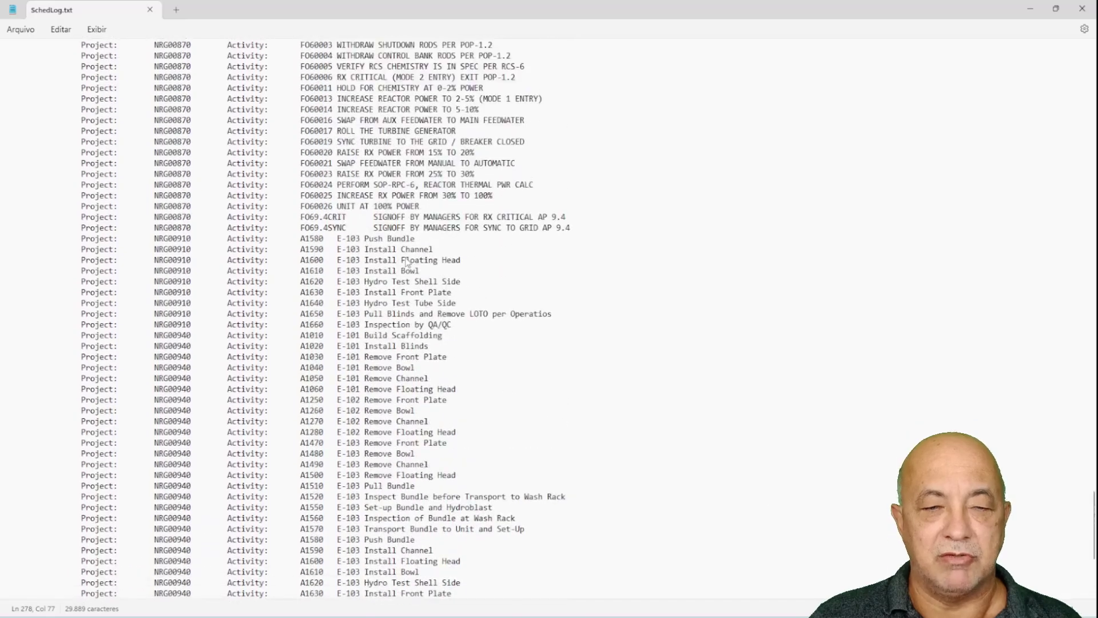
{"action": "scroll", "coordinate": [406, 260], "scroll_direction": "up", "scroll_amount": 3}
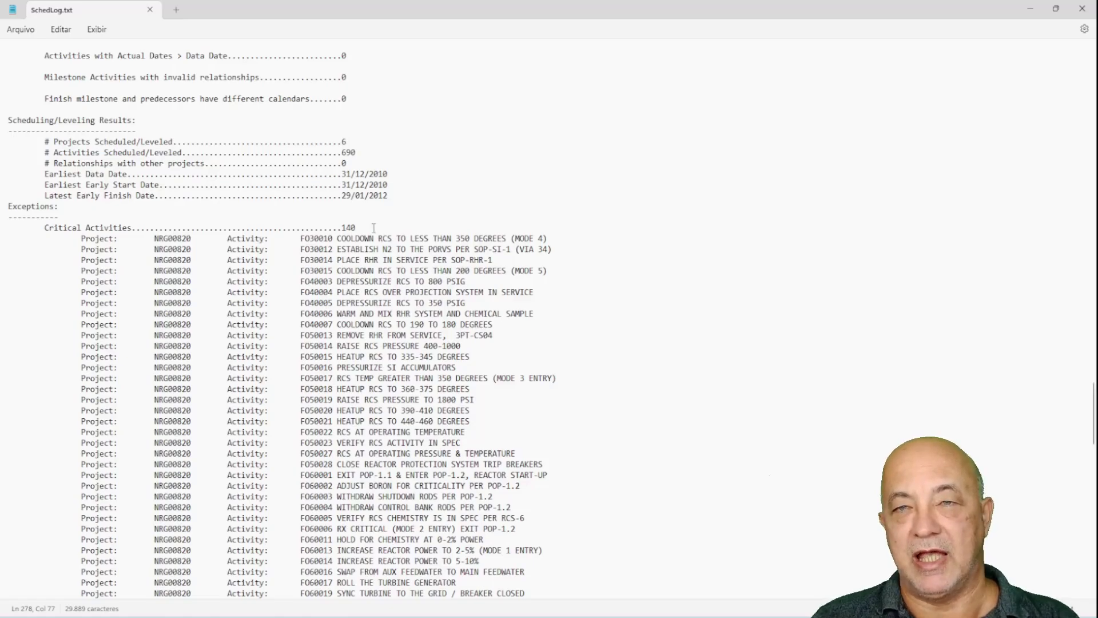
{"action": "scroll", "coordinate": [374, 231], "scroll_direction": "down", "scroll_amount": 4}
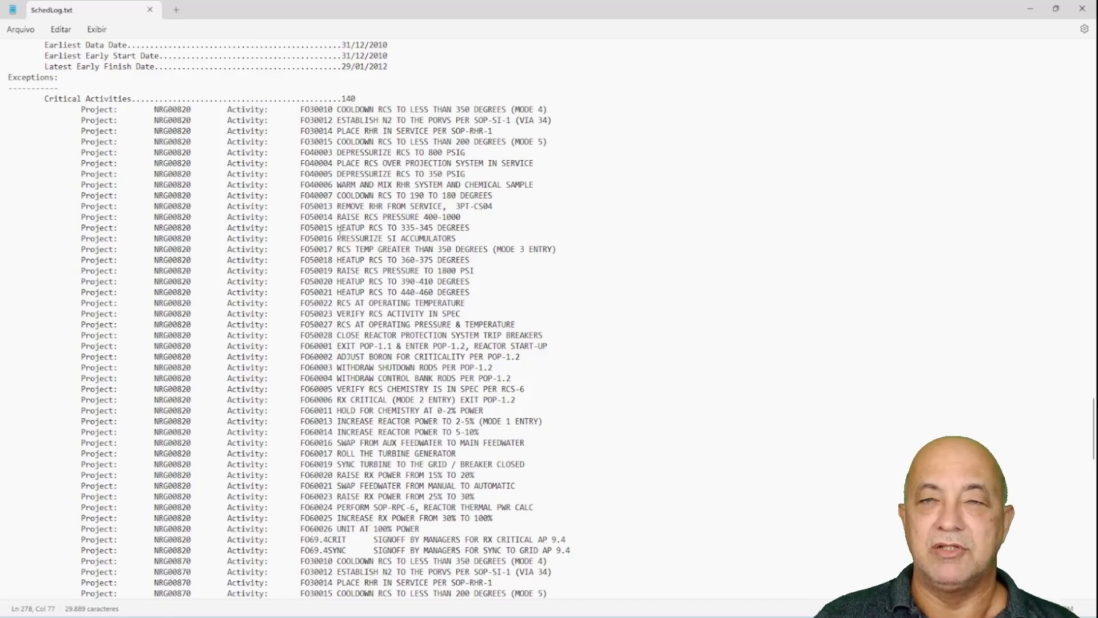
{"action": "left_click_drag", "start_coordinate": [333, 238], "coordinate": [489, 244]}
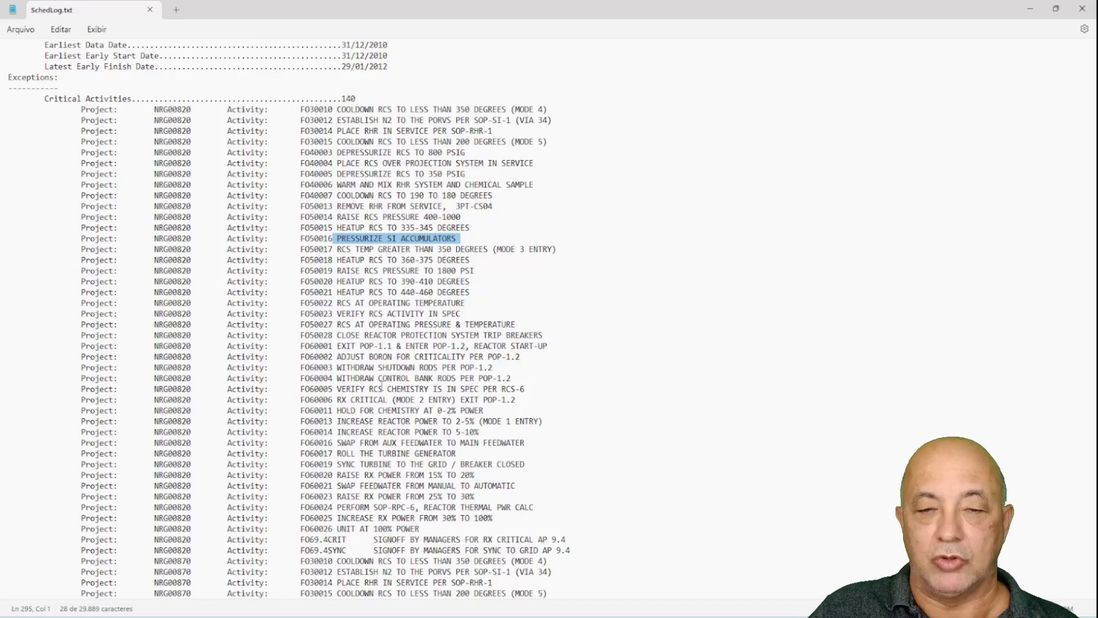
- Go to the end of the schedule log and locate the Activities with unsatisfied constraints line
{"action": "scroll", "coordinate": [337, 294], "scroll_direction": "down", "scroll_amount": 15}
{"action": "scroll", "coordinate": [338, 295], "scroll_direction": "down", "scroll_amount": 20}
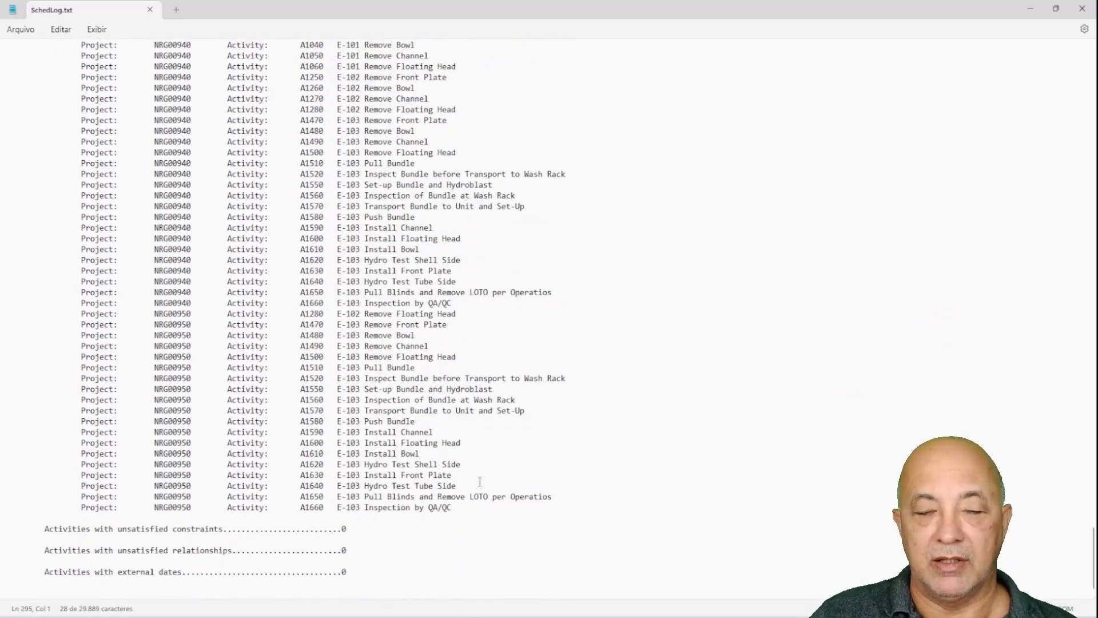
{"action": "left_click", "coordinate": [210, 529]}
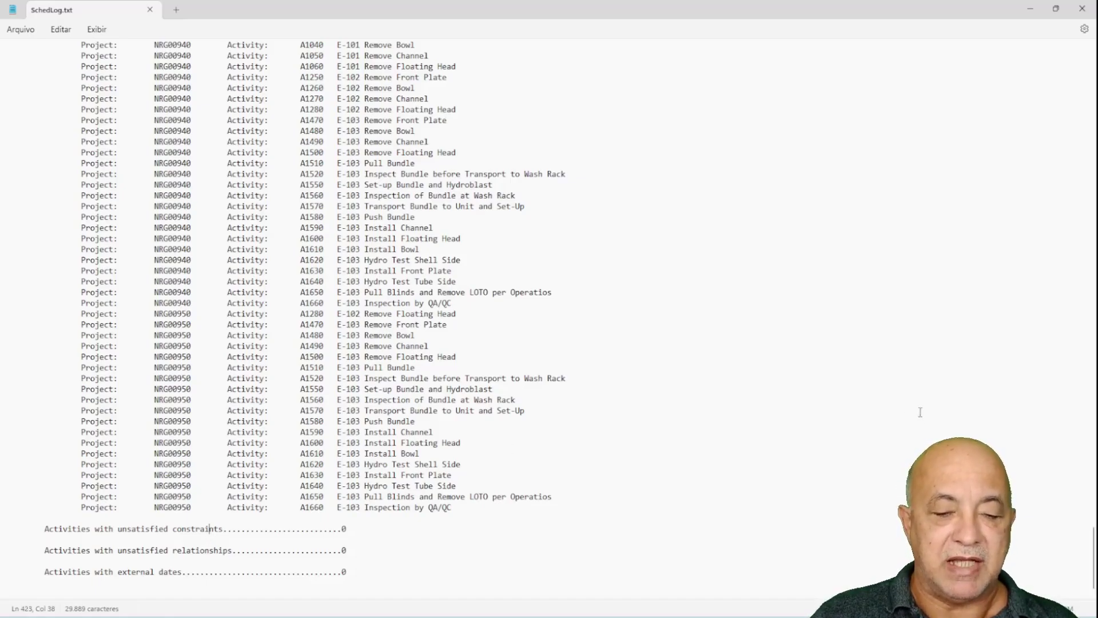
- Switch to Primavera P6 and show the status details of activity FO60001
{"action": "key", "text": "alt+Tab"}
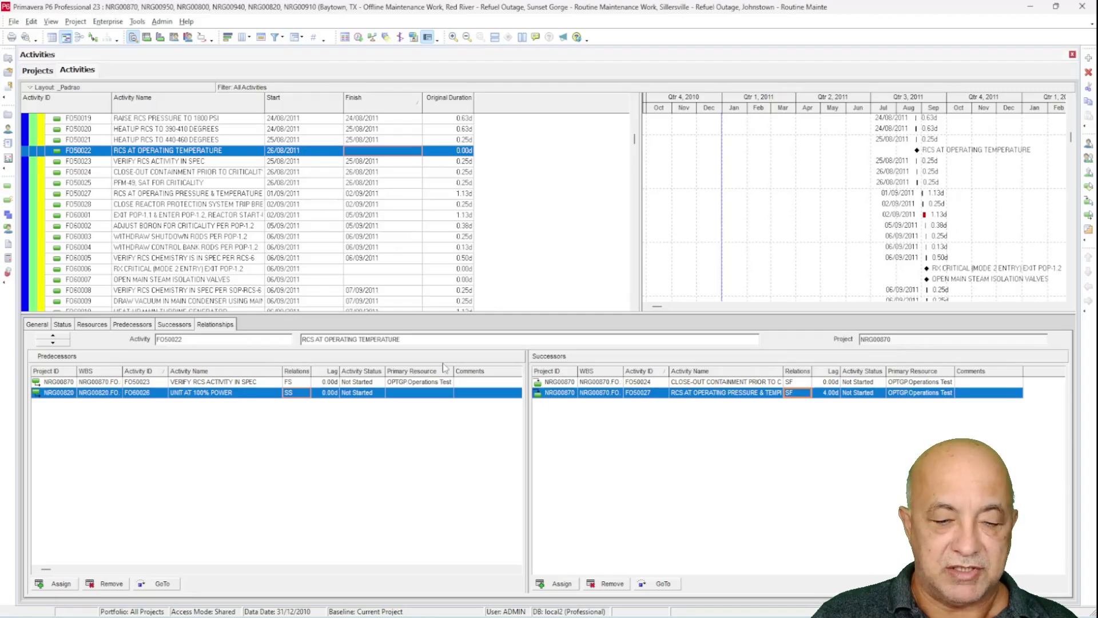
{"action": "left_click", "coordinate": [75, 326]}
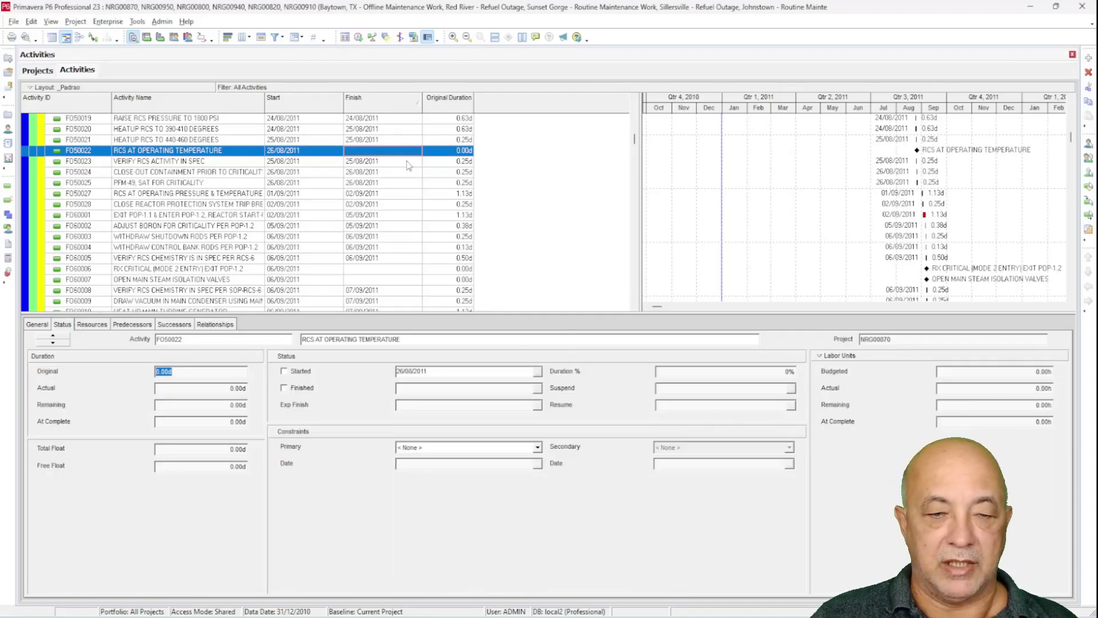
{"action": "left_click", "coordinate": [462, 216]}
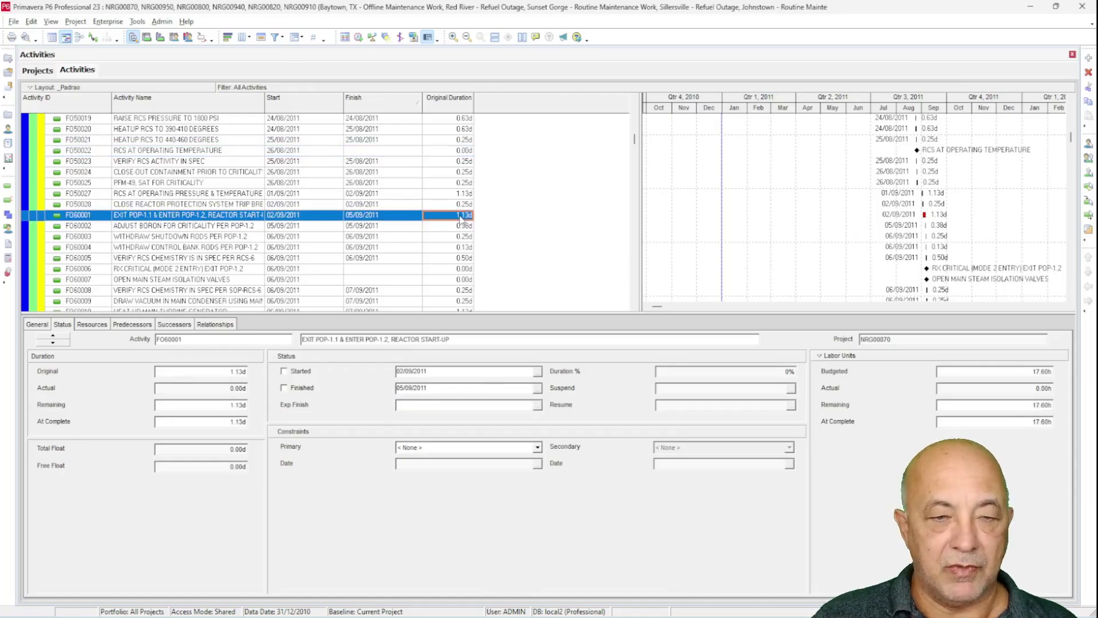
- Open the column selection for the activity table and show the available columns as a list instead of by category
{"action": "right_click", "coordinate": [487, 105]}
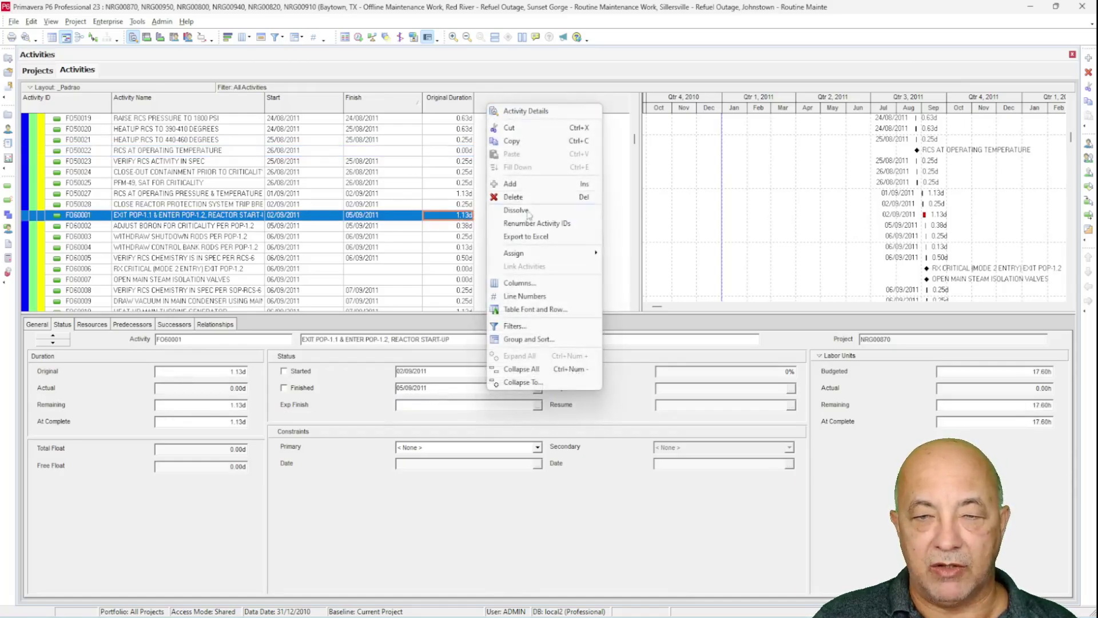
{"action": "left_click", "coordinate": [531, 282]}
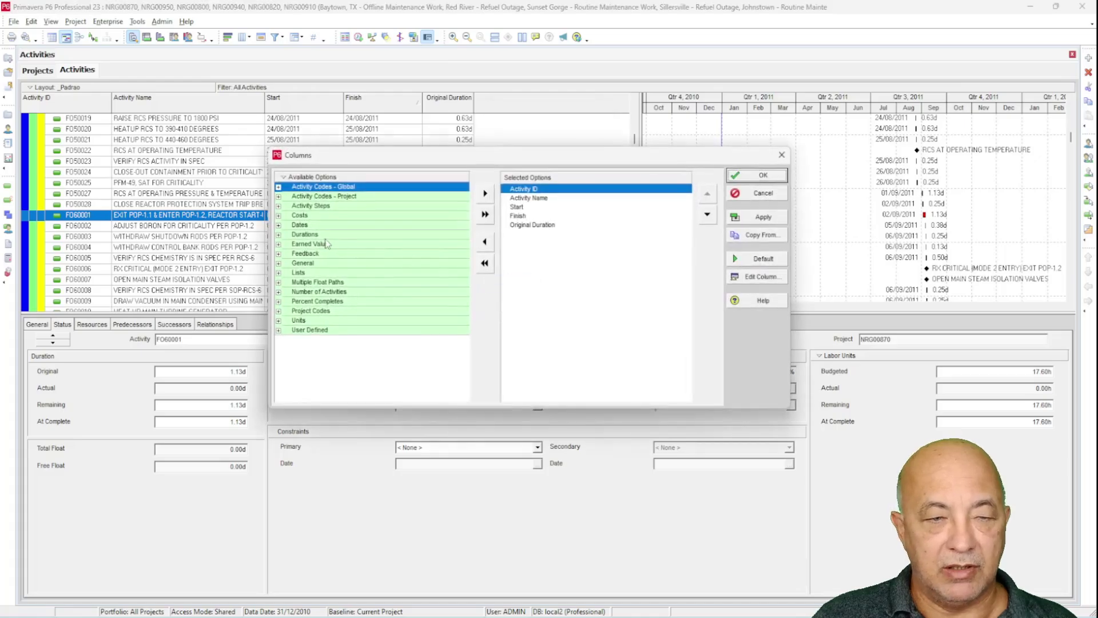
{"action": "left_click", "coordinate": [279, 264]}
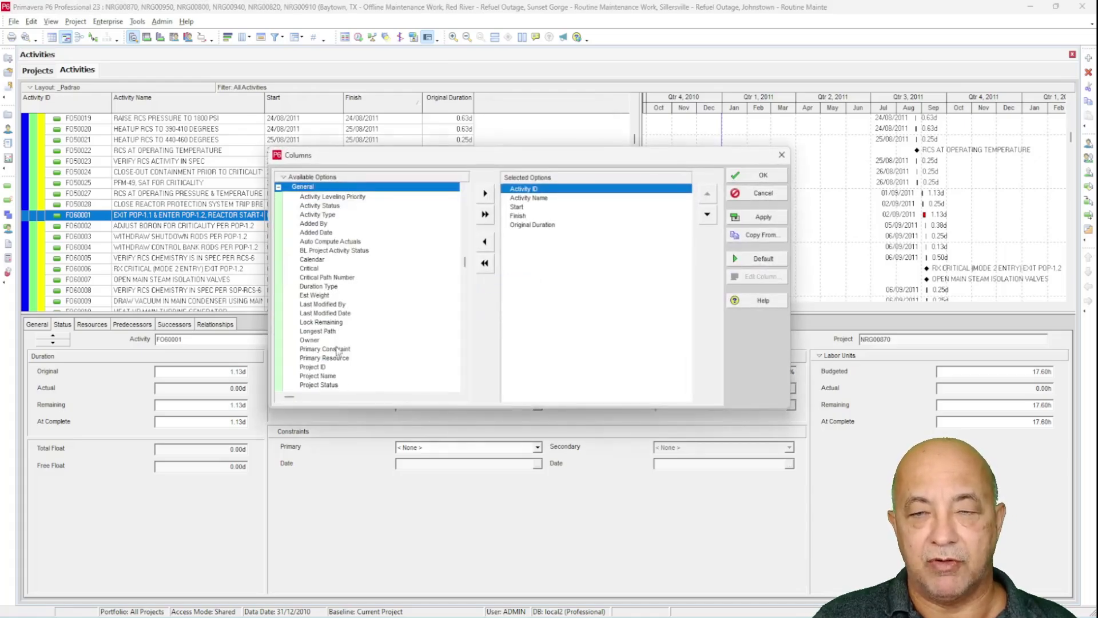
{"action": "right_click", "coordinate": [292, 184]}
{"action": "mouse_move", "coordinate": [366, 223]}
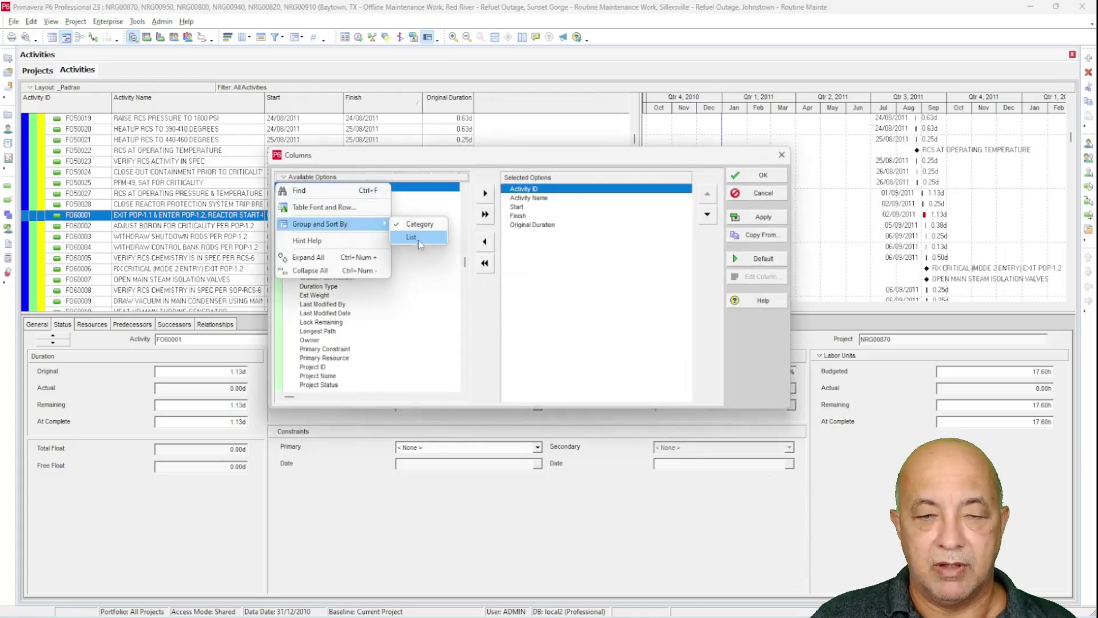
{"action": "left_click", "coordinate": [429, 237]}
- Add the Total Float column after Original Duration in the activity table
{"action": "left_click_drag", "start_coordinate": [464, 198], "coordinate": [468, 347]}
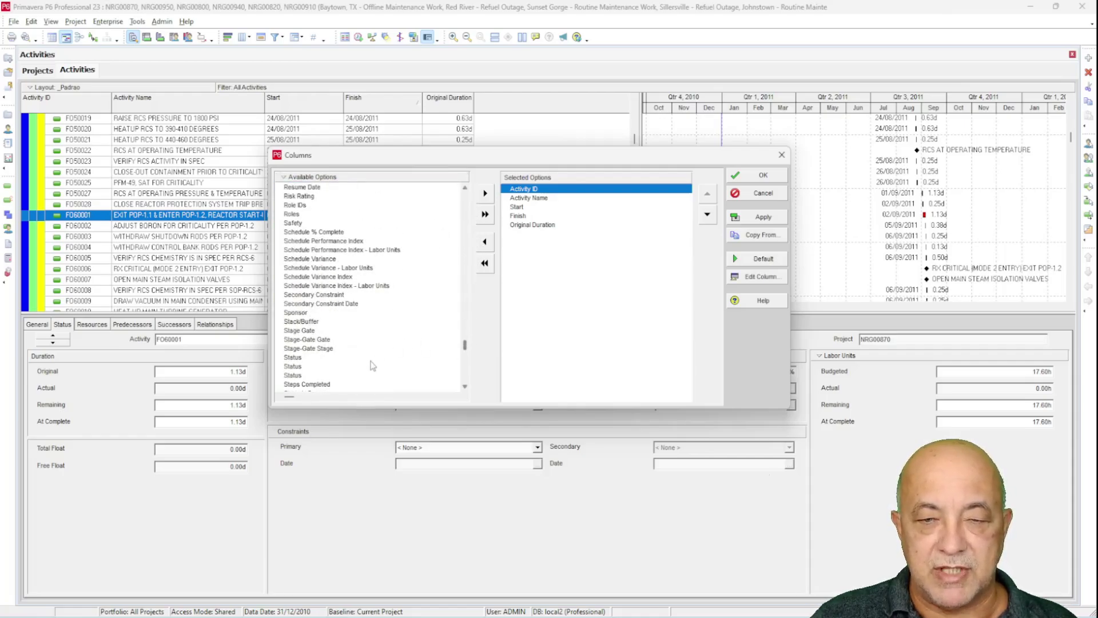
{"action": "scroll", "coordinate": [373, 364], "scroll_direction": "down", "scroll_amount": 6}
{"action": "scroll", "coordinate": [373, 364], "scroll_direction": "down", "scroll_amount": 4}
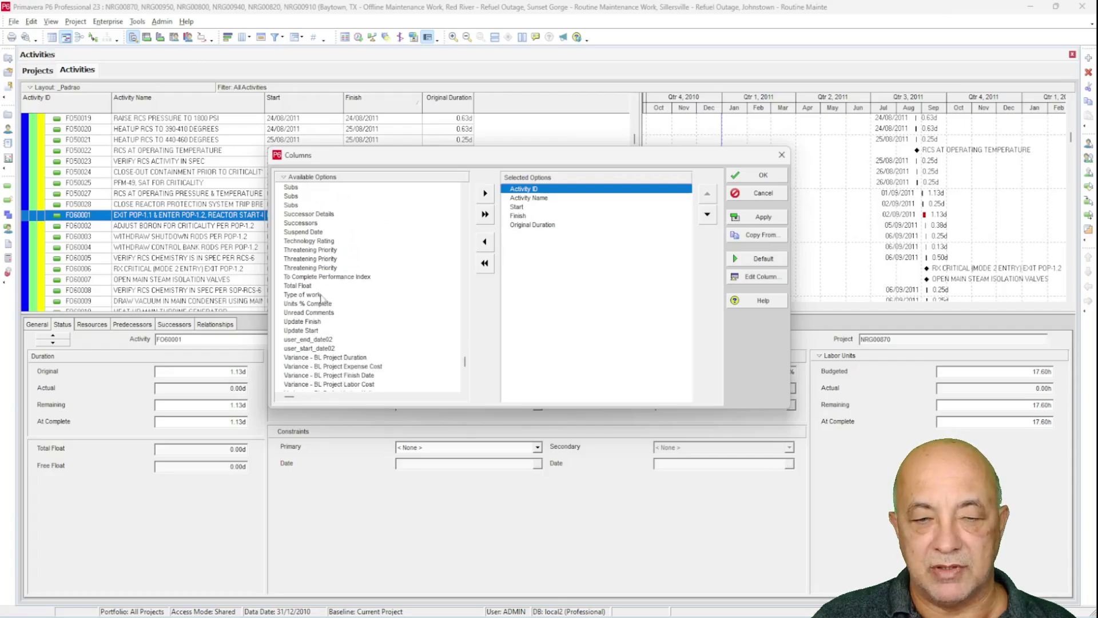
{"action": "left_click", "coordinate": [317, 285]}
{"action": "left_click", "coordinate": [522, 225]}
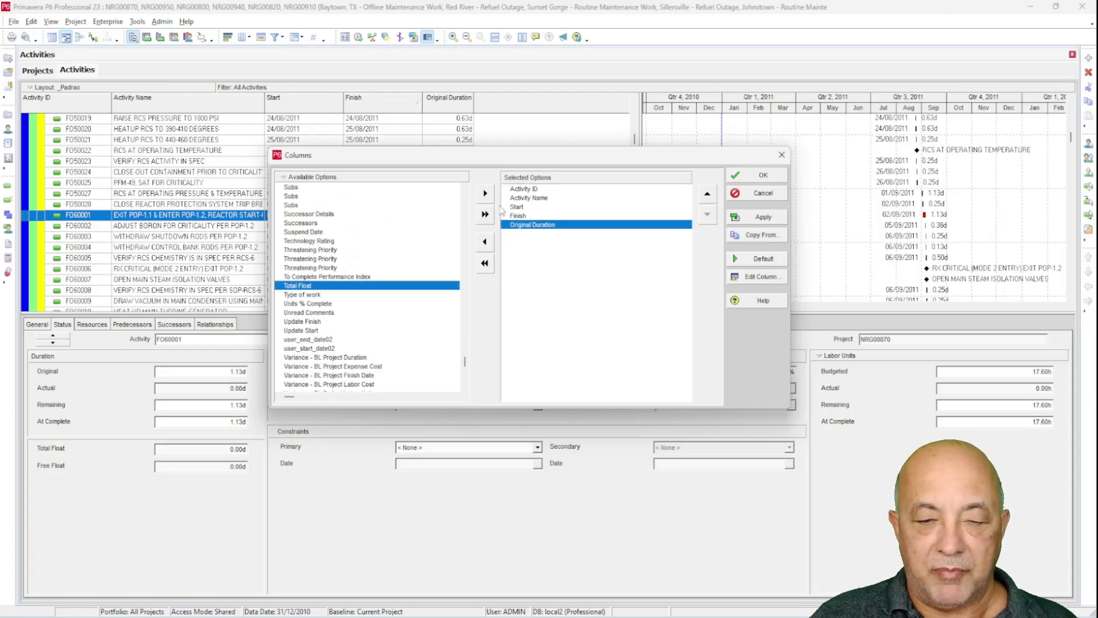
{"action": "left_click", "coordinate": [485, 193]}
{"action": "left_click", "coordinate": [782, 180]}
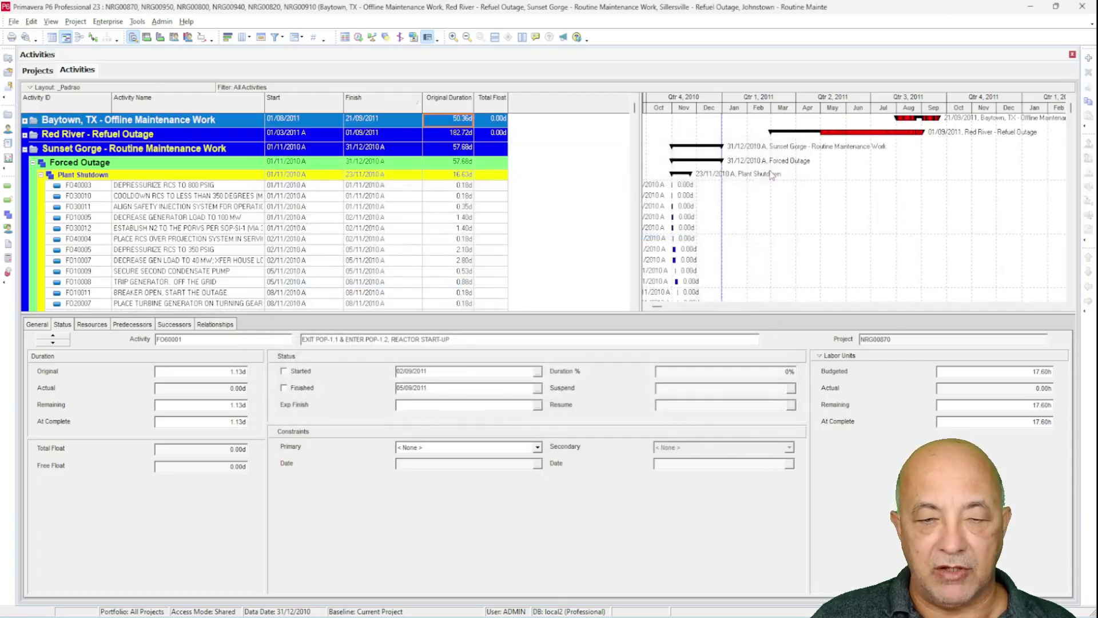
- Set a Start On primary constraint on activity A1990, E-201 Hydro Test Shell Side, and reschedule all open projects
{"action": "left_click_drag", "start_coordinate": [635, 108], "coordinate": [654, 194]}
{"action": "scroll", "coordinate": [489, 145], "scroll_direction": "up", "scroll_amount": 4}
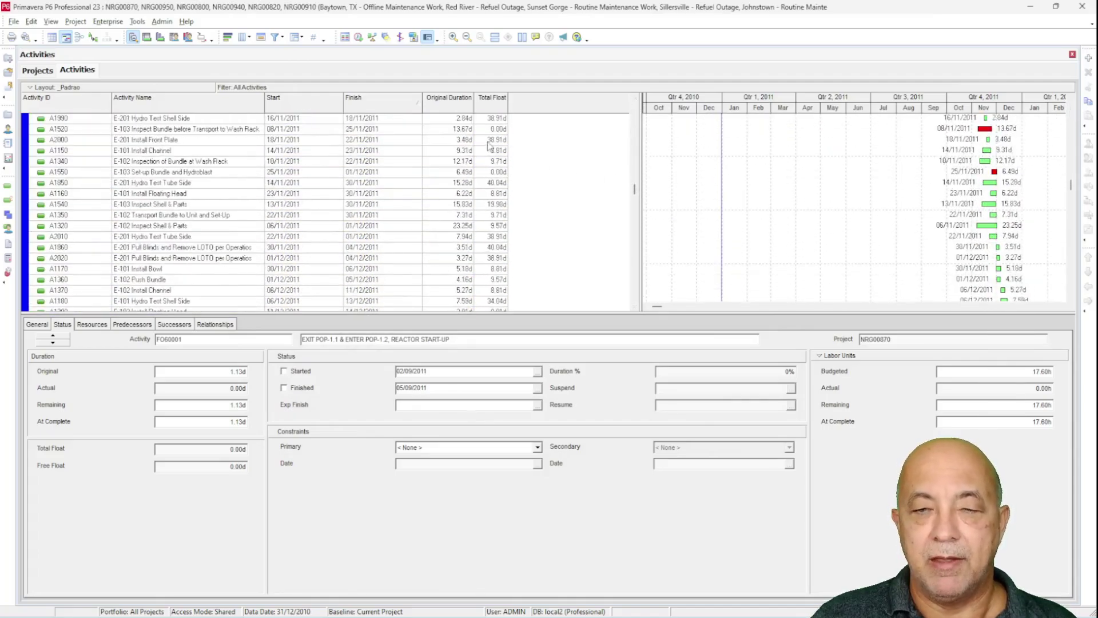
{"action": "left_click", "coordinate": [490, 120]}
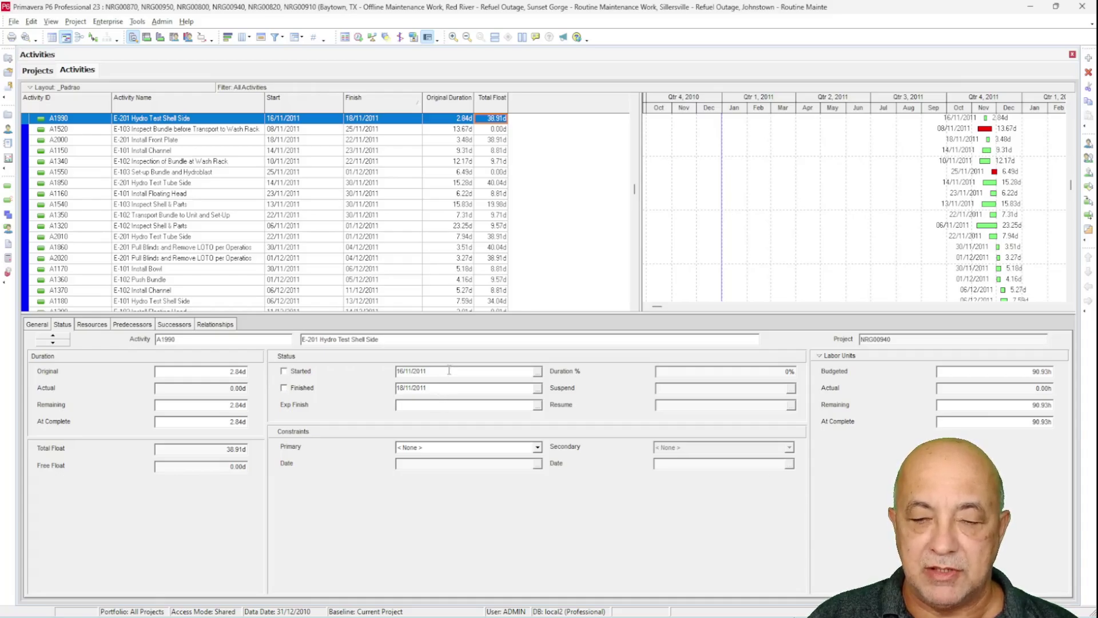
{"action": "left_click", "coordinate": [422, 448]}
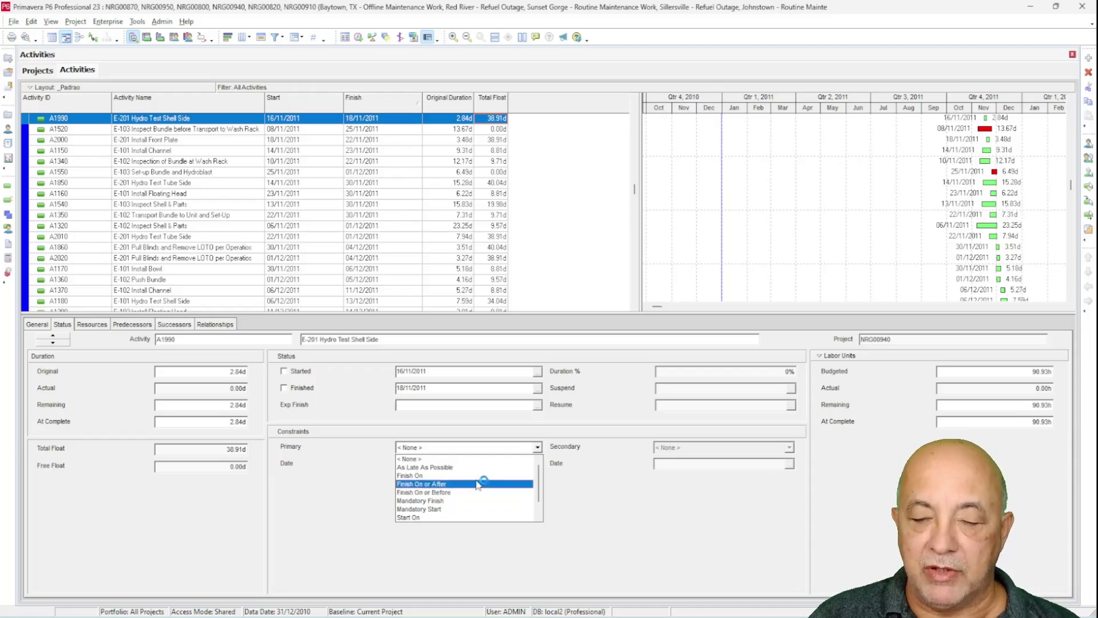
{"action": "scroll", "coordinate": [459, 498], "scroll_direction": "down", "scroll_amount": 2}
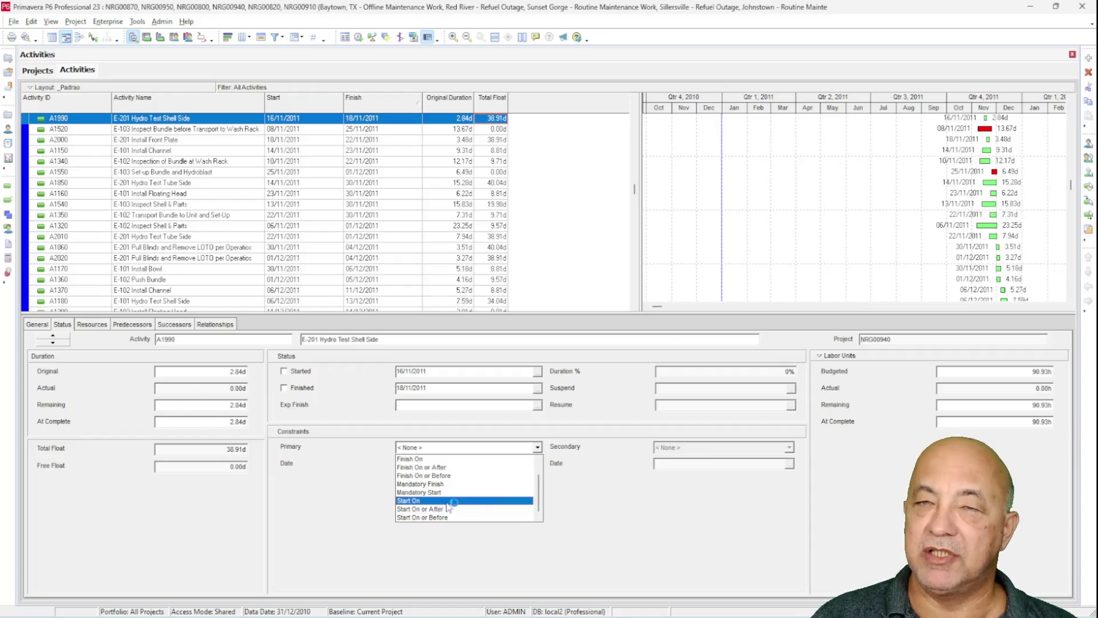
{"action": "left_click", "coordinate": [447, 501]}
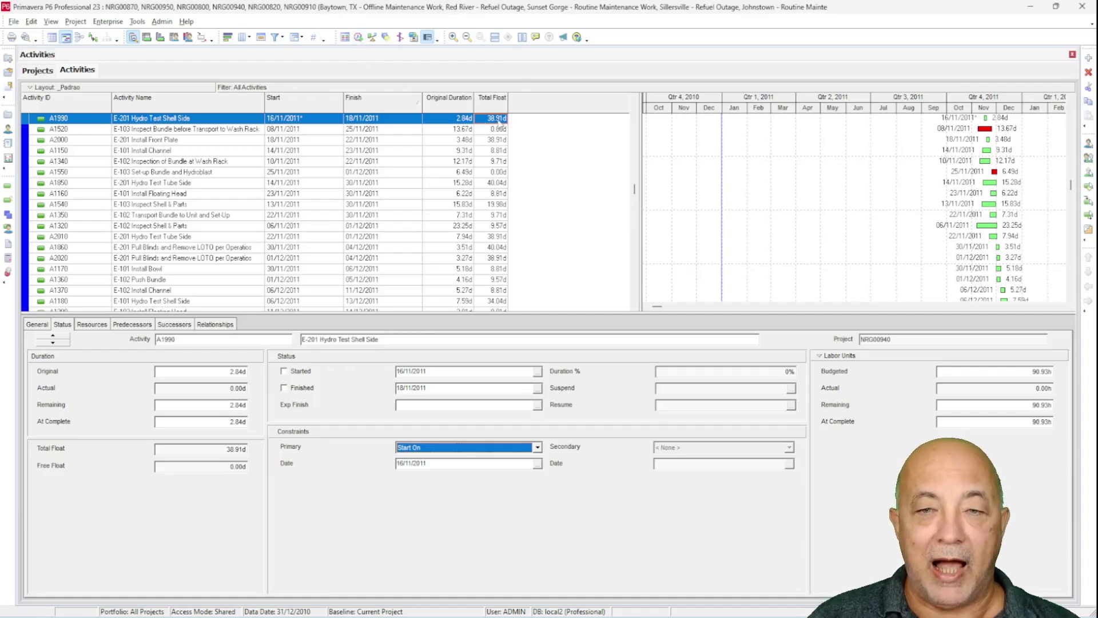
{"action": "left_click", "coordinate": [359, 37]}
{"action": "left_click", "coordinate": [666, 282]}
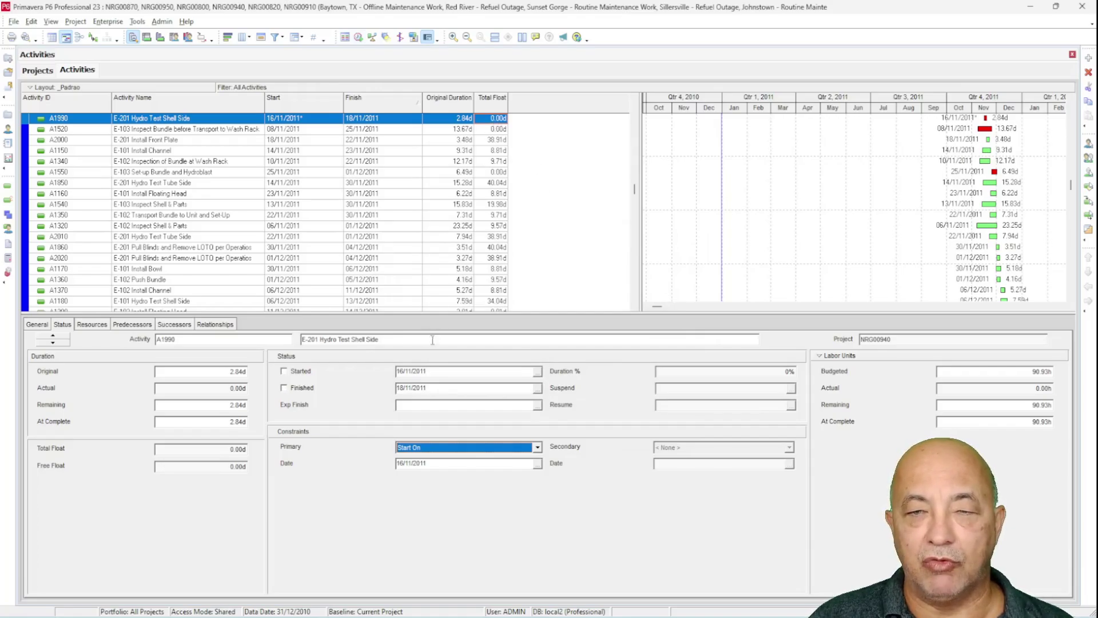
- Change activity A1990's primary constraint date to 15/11/2011 and reschedule the open projects
{"action": "left_click", "coordinate": [539, 465]}
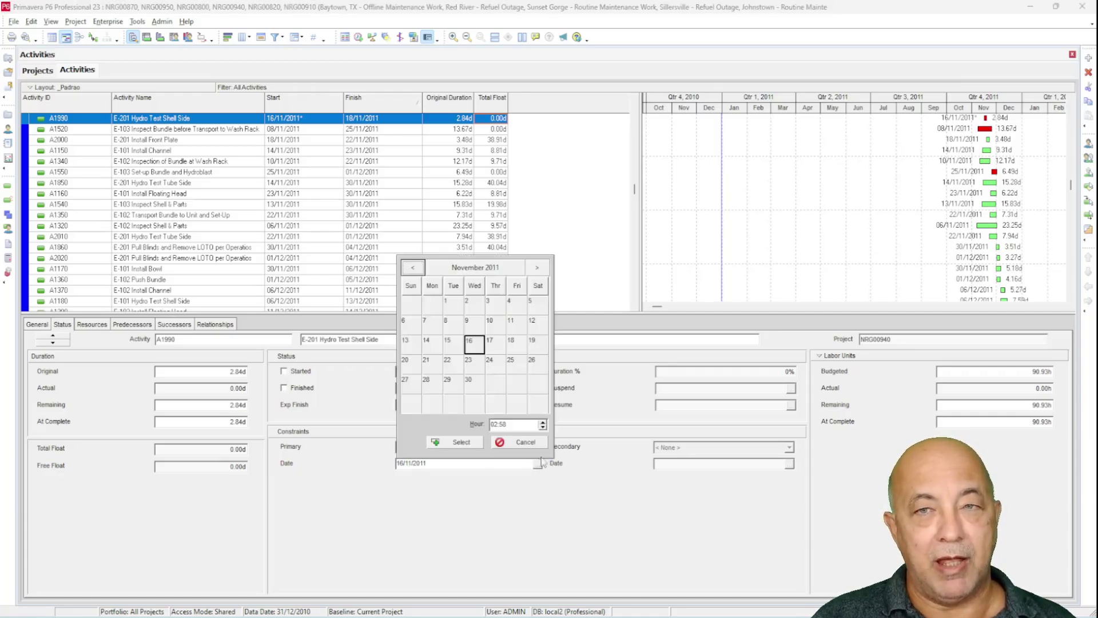
{"action": "left_click", "coordinate": [451, 344]}
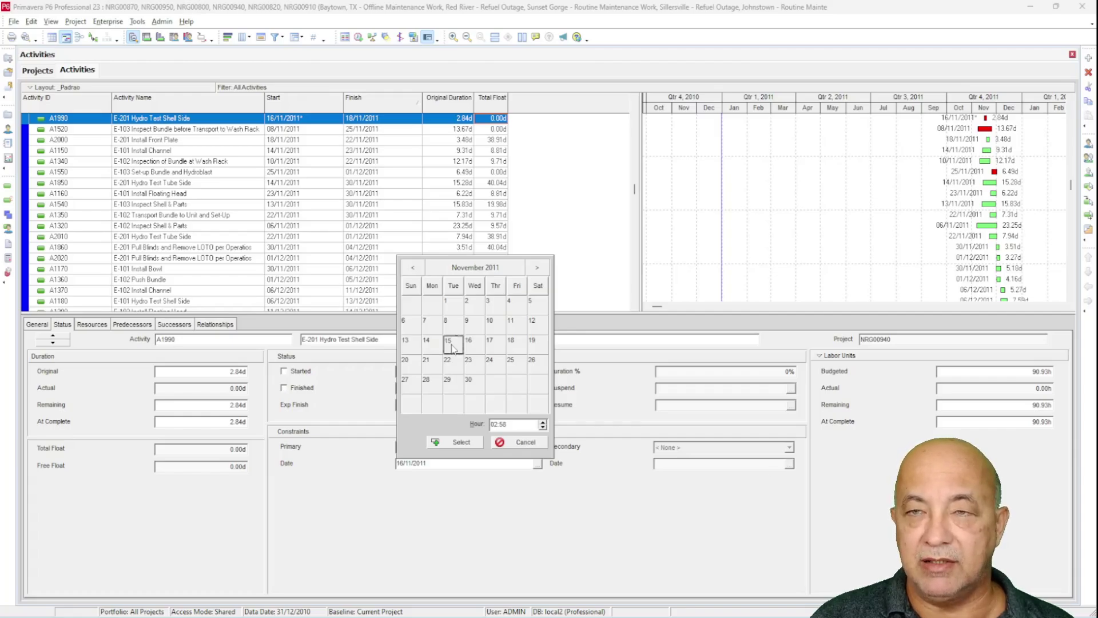
{"action": "left_click", "coordinate": [458, 443]}
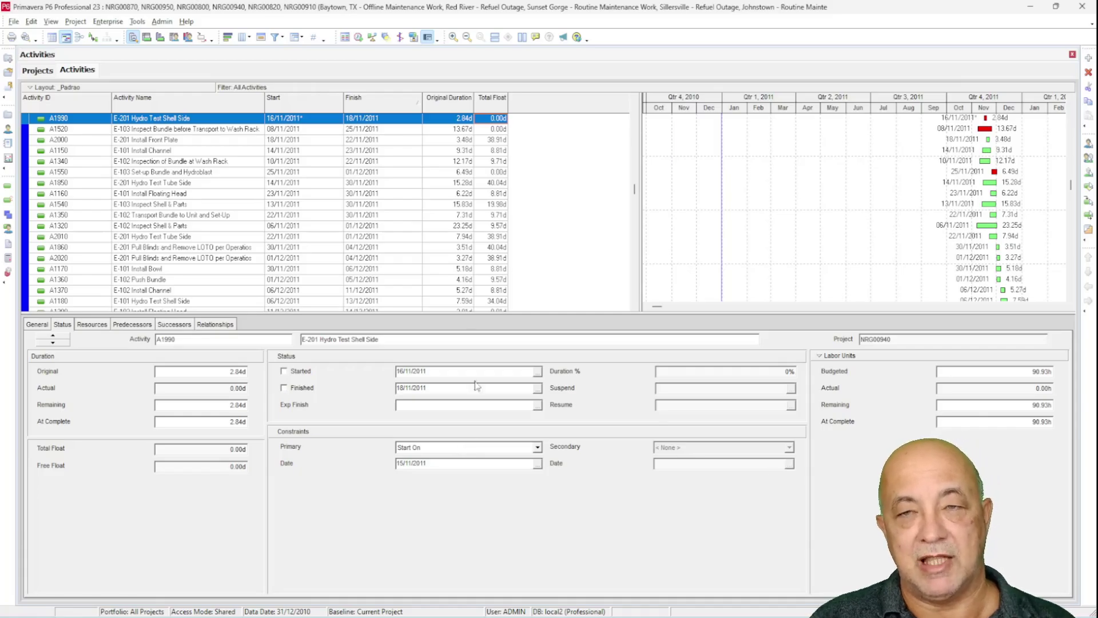
{"action": "left_click", "coordinate": [358, 38]}
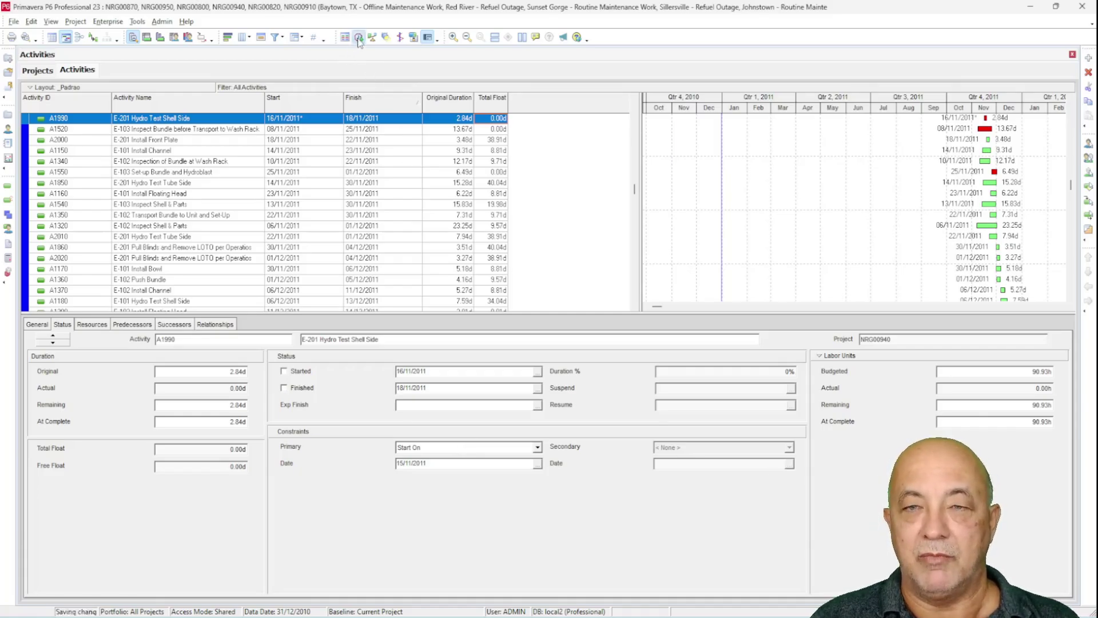
{"action": "left_click", "coordinate": [675, 282]}
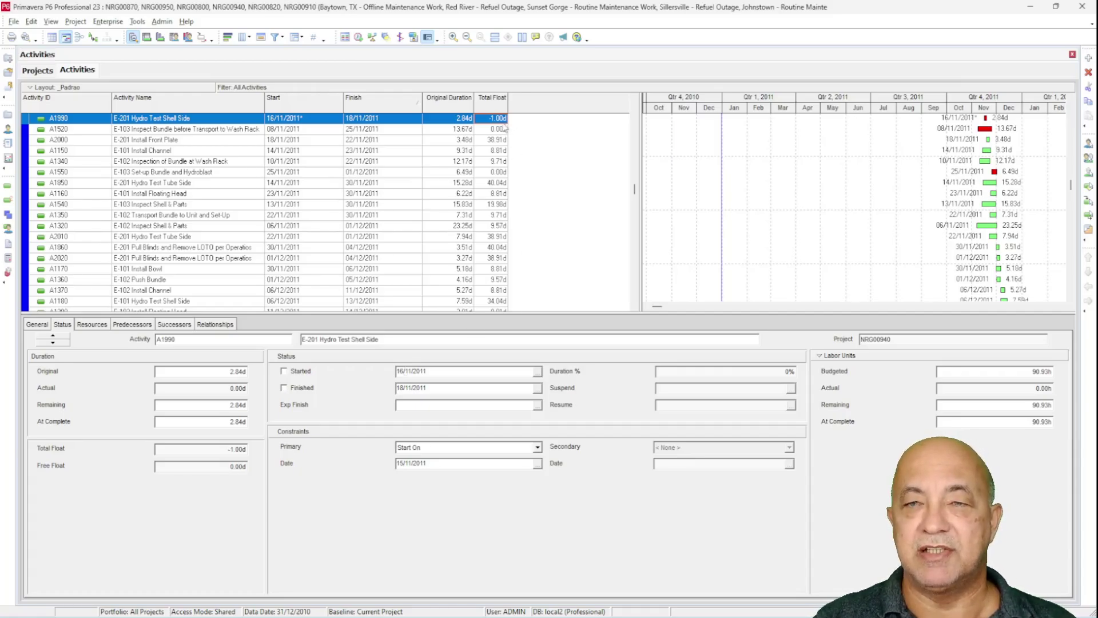
- Run the schedule calculation once more with every project using its own data date and overwriting the existing log
{"action": "left_click", "coordinate": [359, 37]}
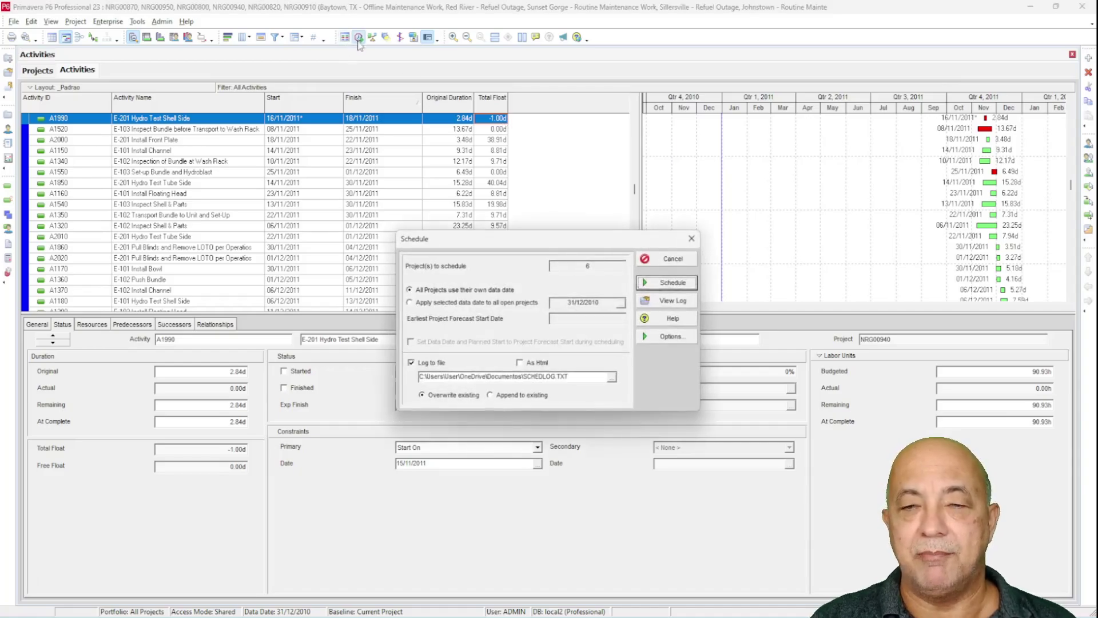
{"action": "left_click", "coordinate": [674, 282]}
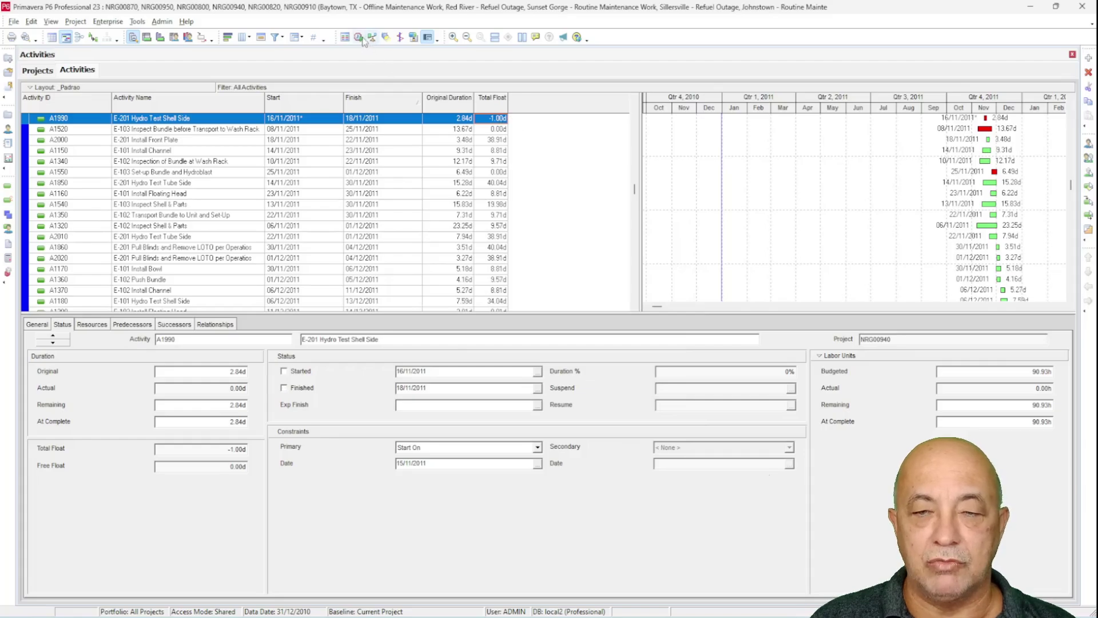
- Open the schedule log and review its closing entries on unsatisfied constraints, unsatisfied relationships and external dates
{"action": "left_click", "coordinate": [362, 41]}
{"action": "left_click", "coordinate": [664, 298]}
{"action": "scroll", "coordinate": [554, 350], "scroll_direction": "down", "scroll_amount": 14}
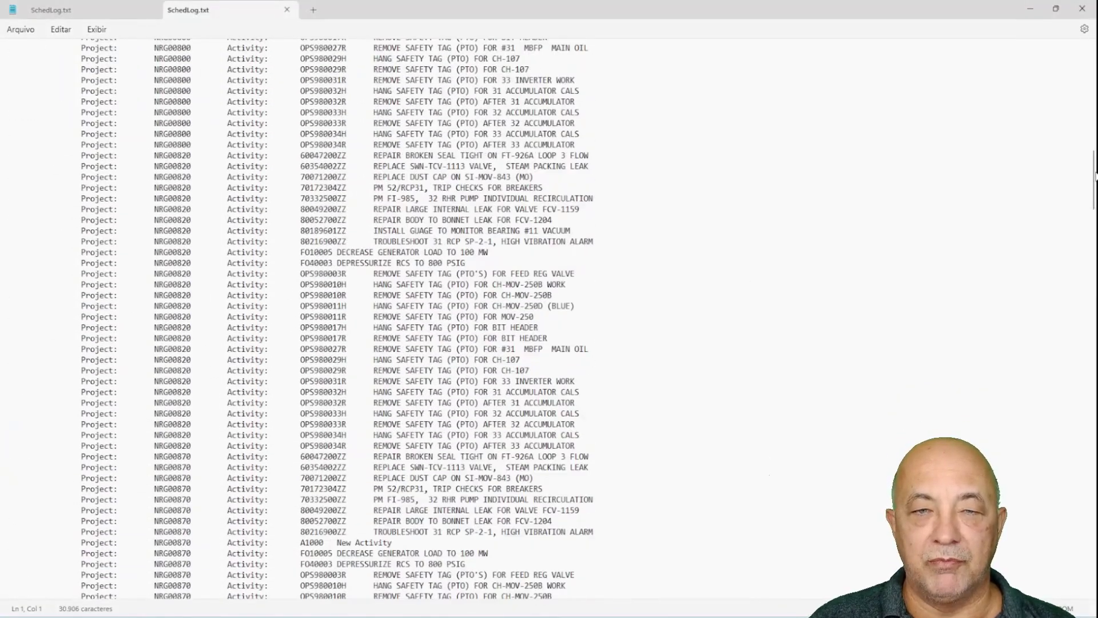
{"action": "left_click_drag", "start_coordinate": [1093, 181], "coordinate": [1075, 562]}
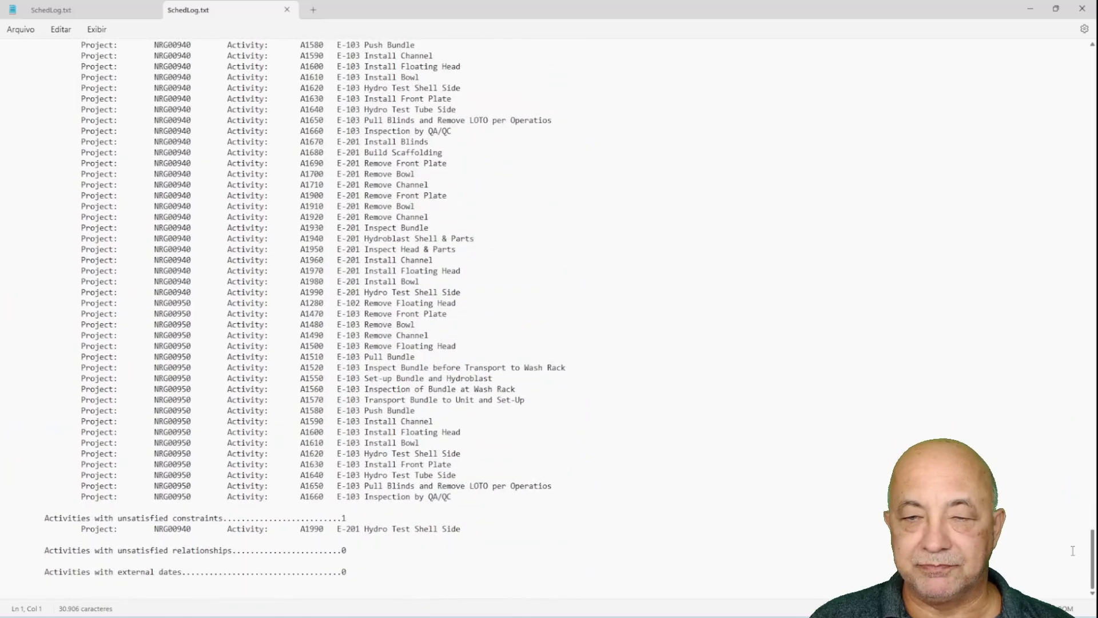
{"action": "left_click", "coordinate": [116, 519]}
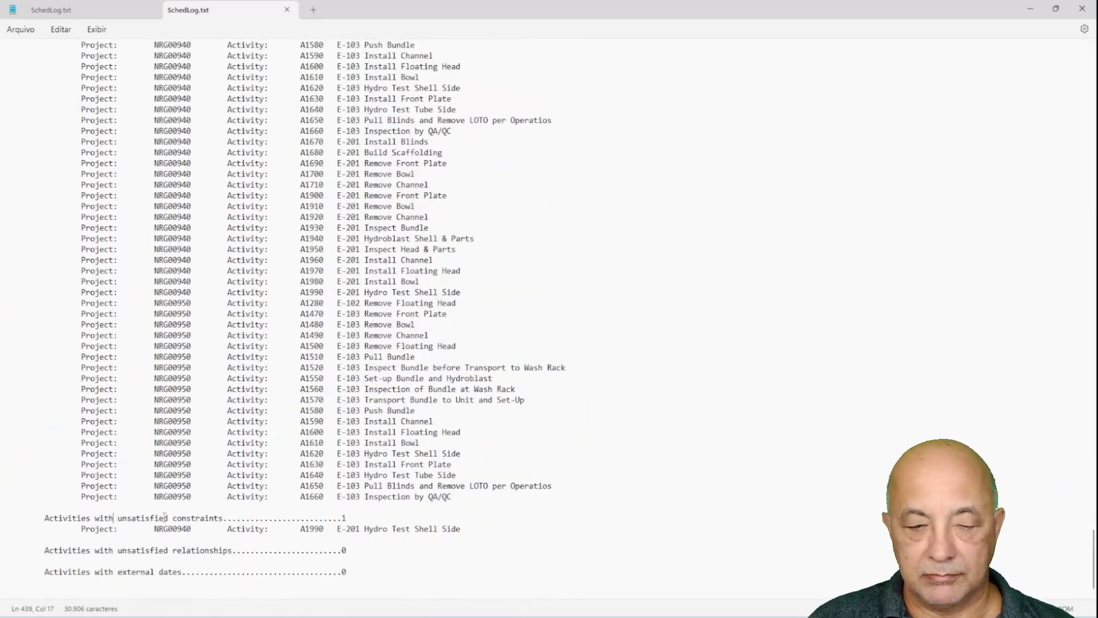
{"action": "left_click", "coordinate": [483, 532]}
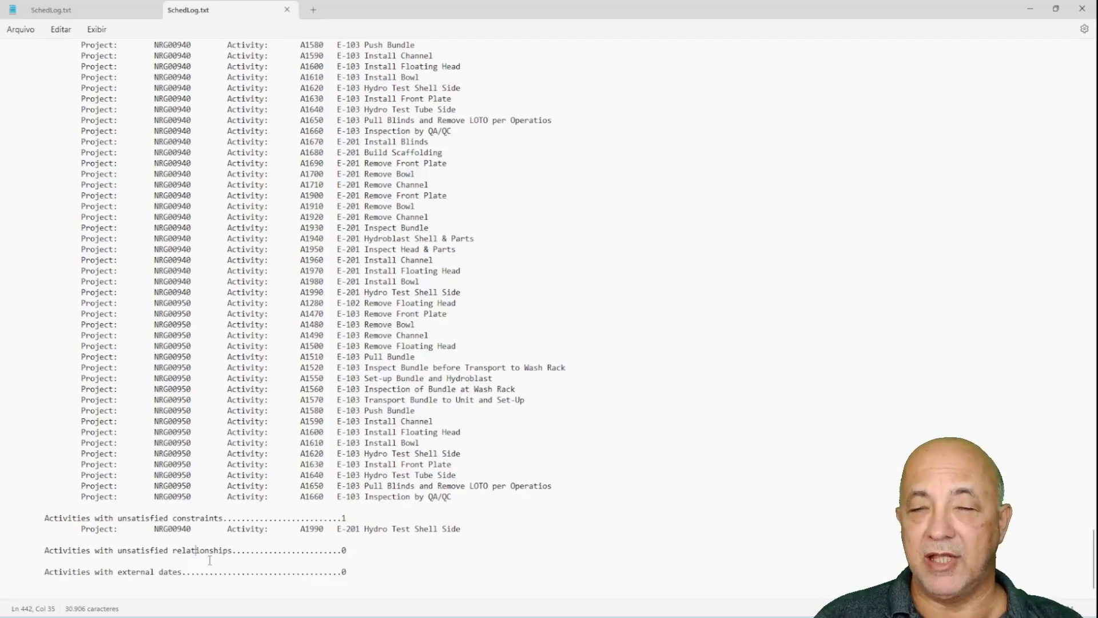
{"action": "left_click", "coordinate": [183, 573]}
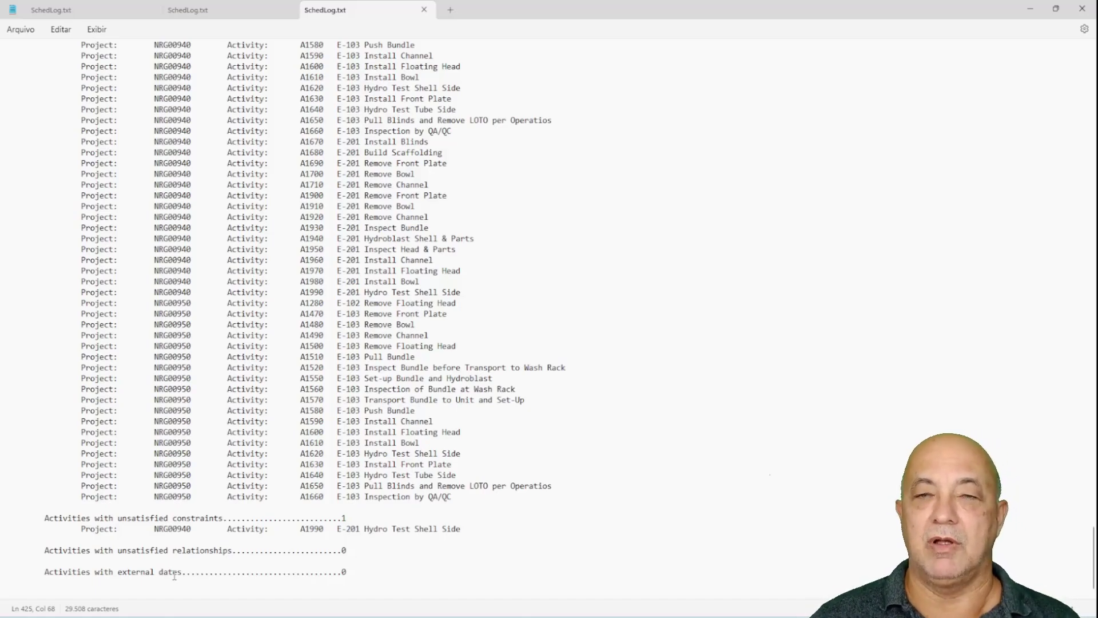
- Switch back to Primavera P6, close the Schedule dialog and collapse the whole activity table to project level
{"action": "key", "text": "alt+Tab"}
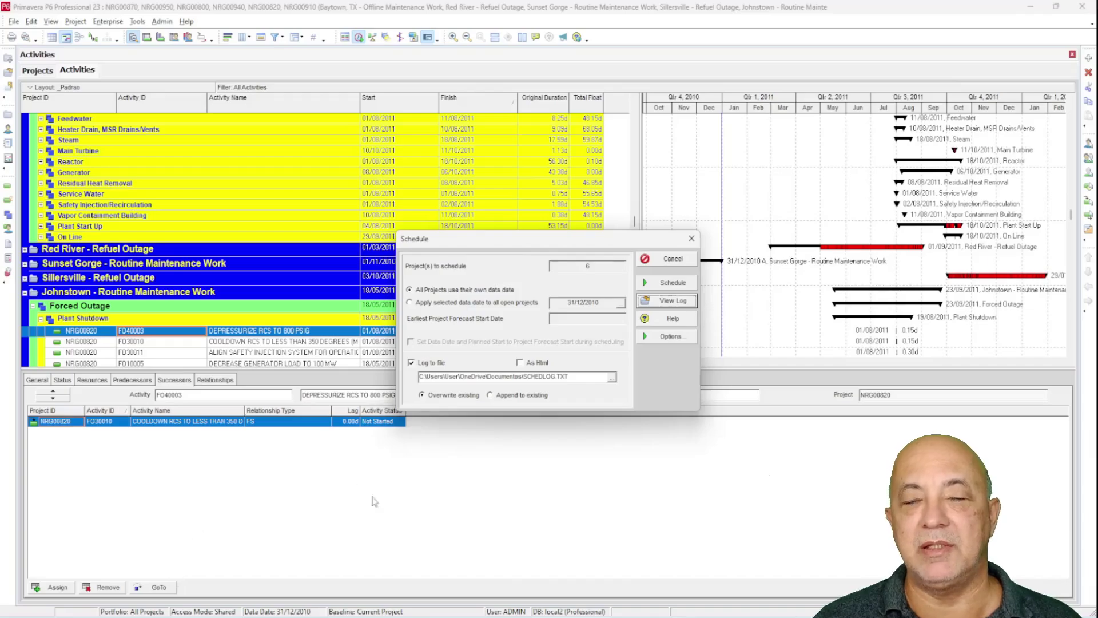
{"action": "left_click", "coordinate": [689, 266]}
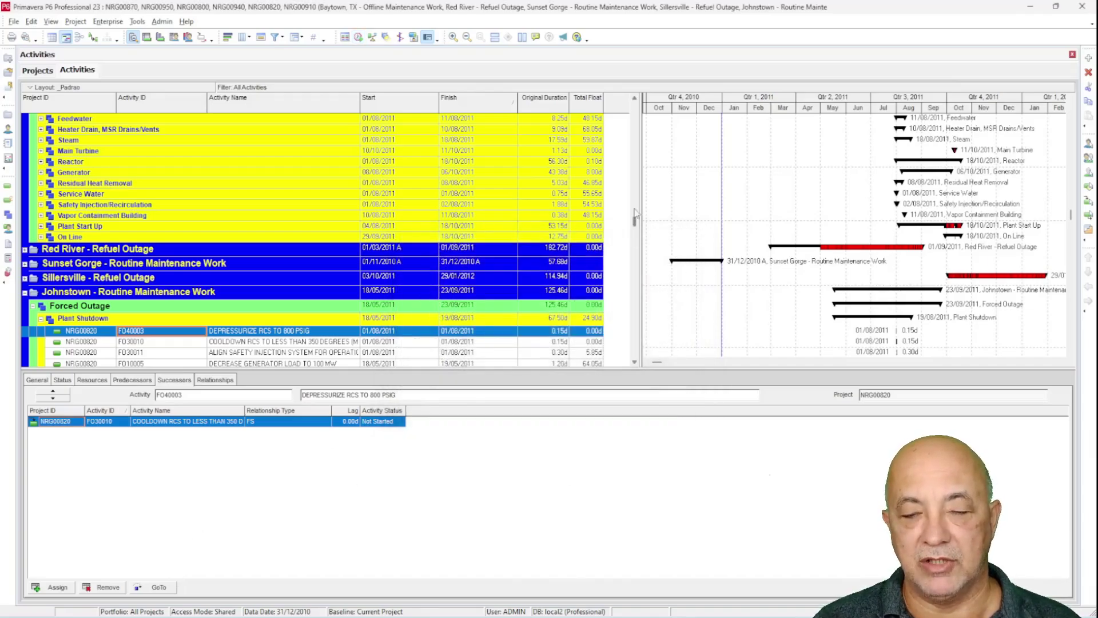
{"action": "left_click_drag", "start_coordinate": [635, 223], "coordinate": [656, 90]}
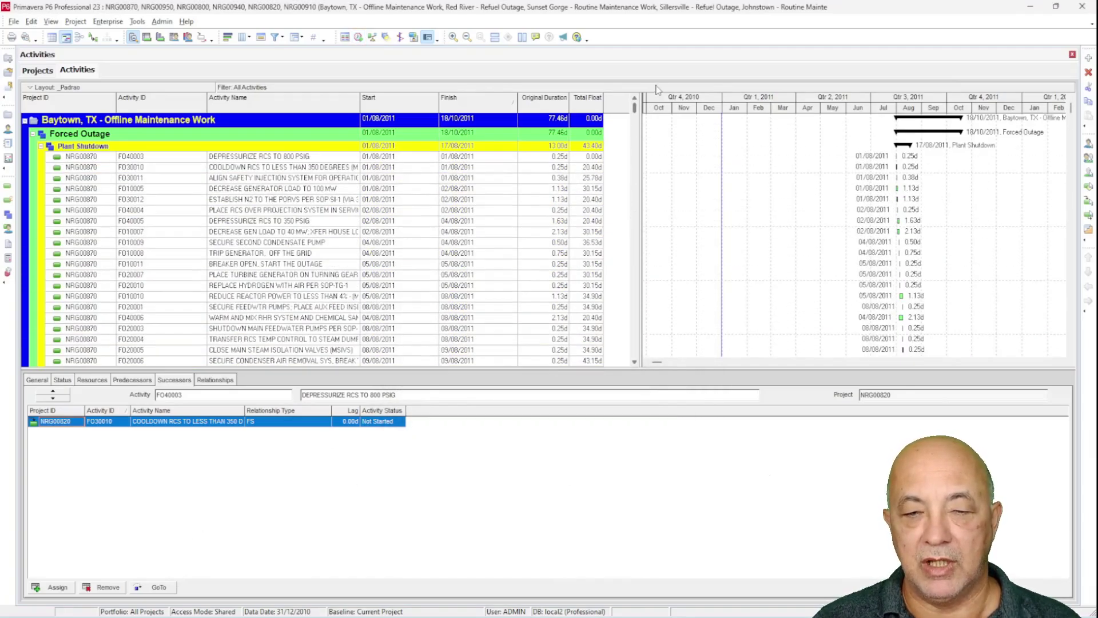
{"action": "right_click", "coordinate": [204, 179]}
{"action": "left_click", "coordinate": [234, 449]}
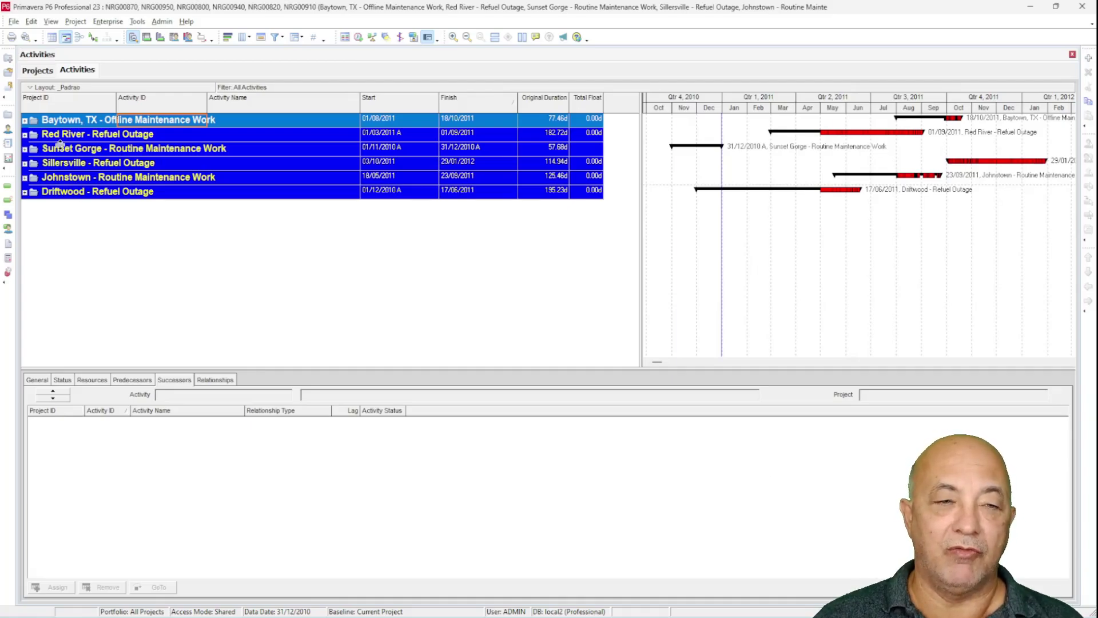
- Expand Baytown, TX - Offline Maintenance Work down to Plant Shutdown and examine the successors of activity FO40003, DEPRESSURIZE RCS TO 800 PSIG
{"action": "left_click", "coordinate": [25, 120]}
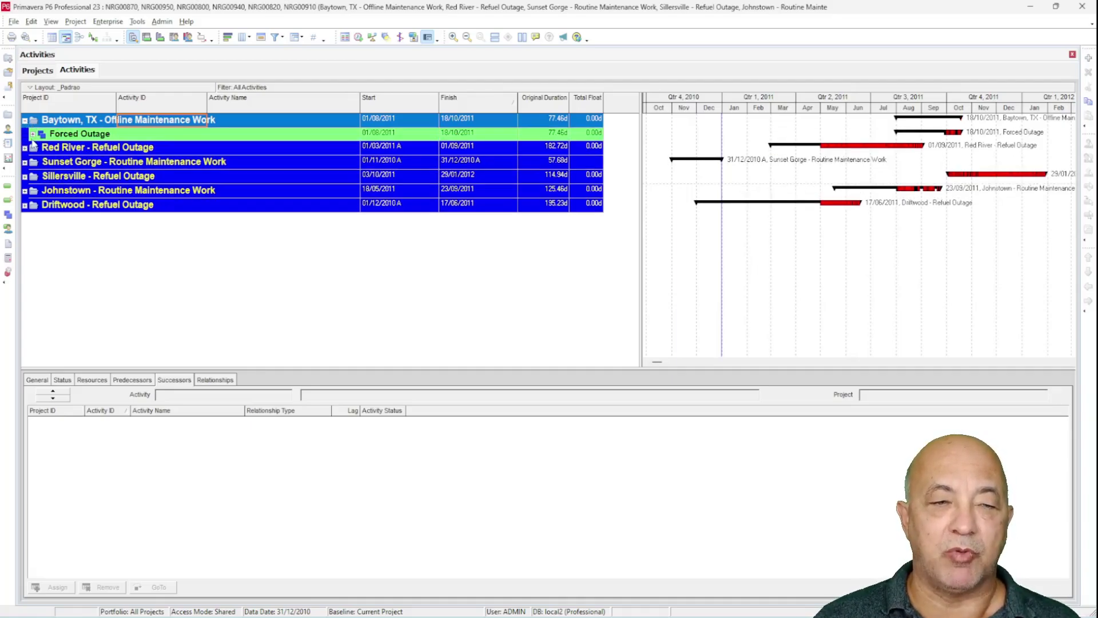
{"action": "left_click", "coordinate": [32, 134]}
{"action": "left_click", "coordinate": [40, 144]}
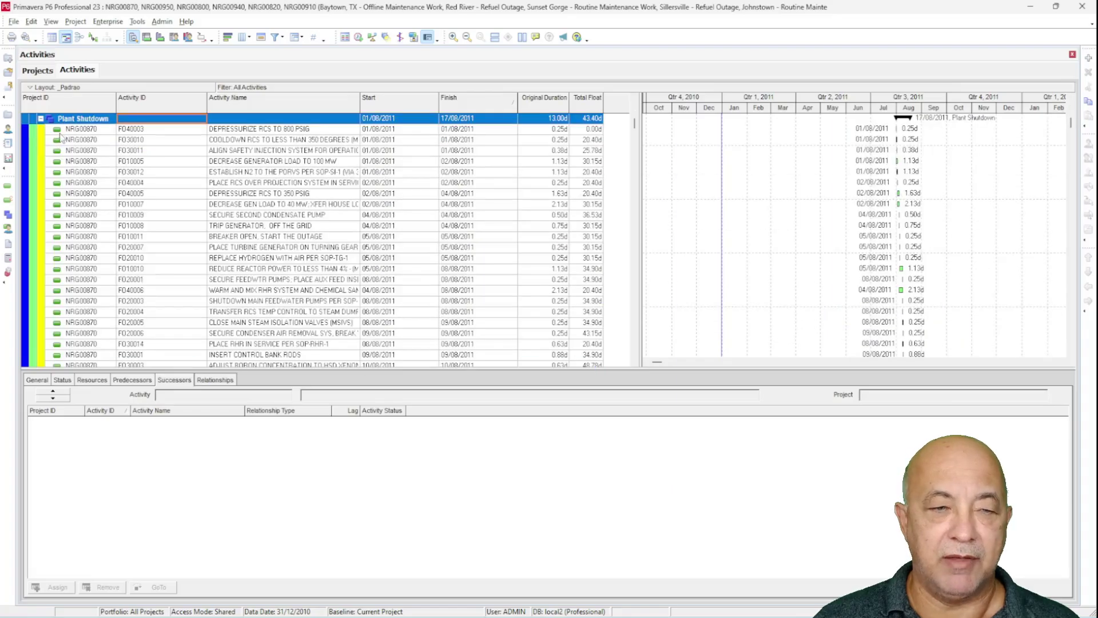
{"action": "left_click", "coordinate": [61, 131]}
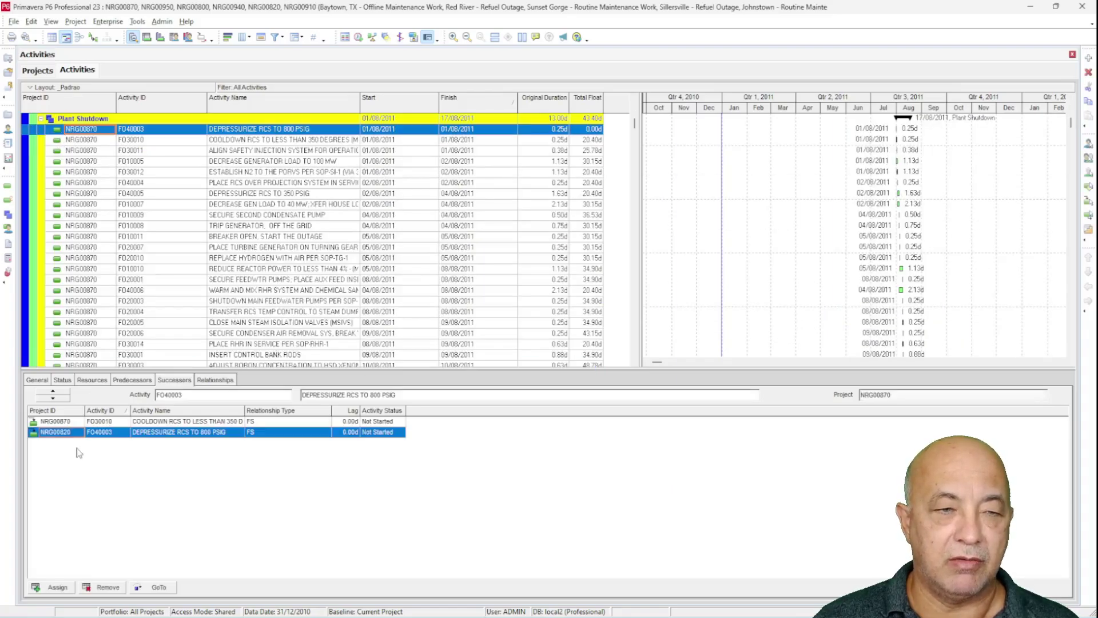
{"action": "scroll", "coordinate": [151, 207], "scroll_direction": "up", "scroll_amount": 2}
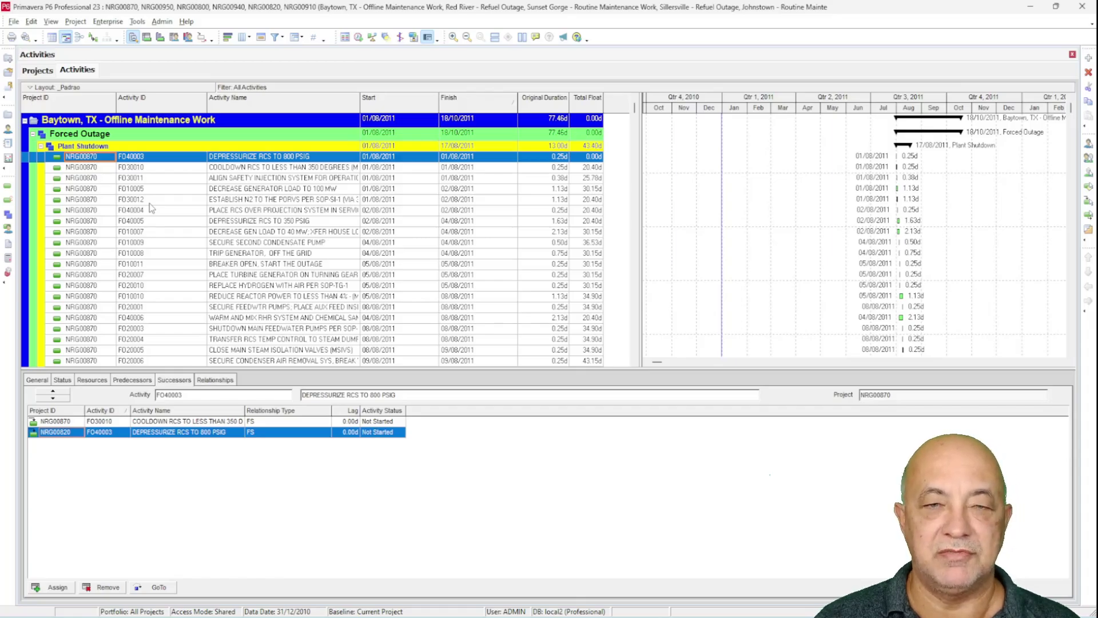
- Check the project list and the log's external dates entry, returning to the activity table
{"action": "left_click", "coordinate": [37, 70]}
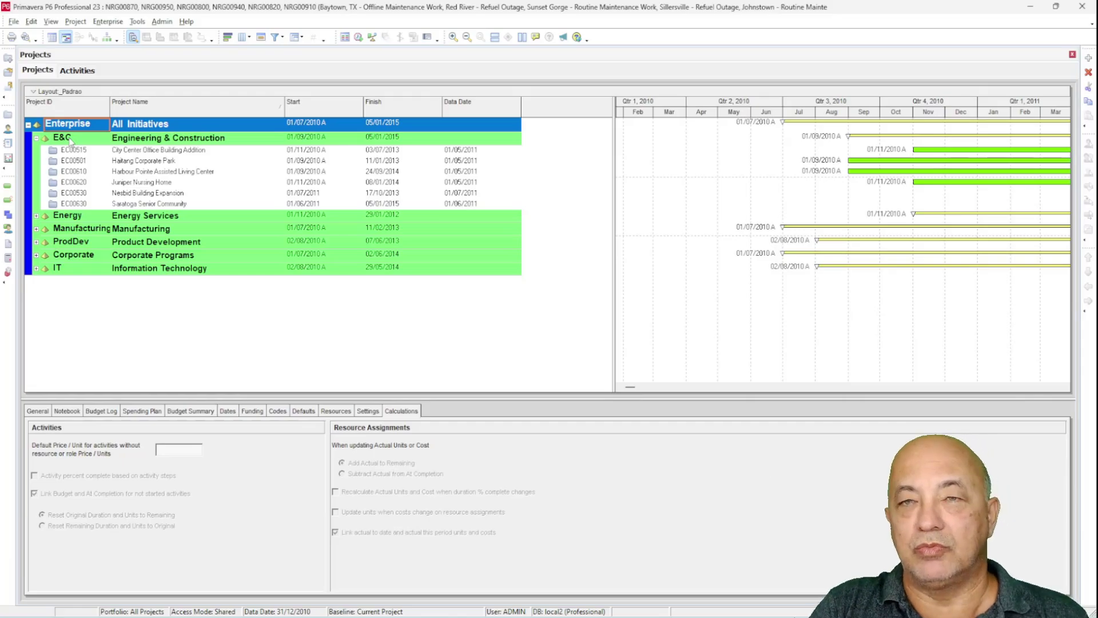
{"action": "key", "text": "alt+Tab"}
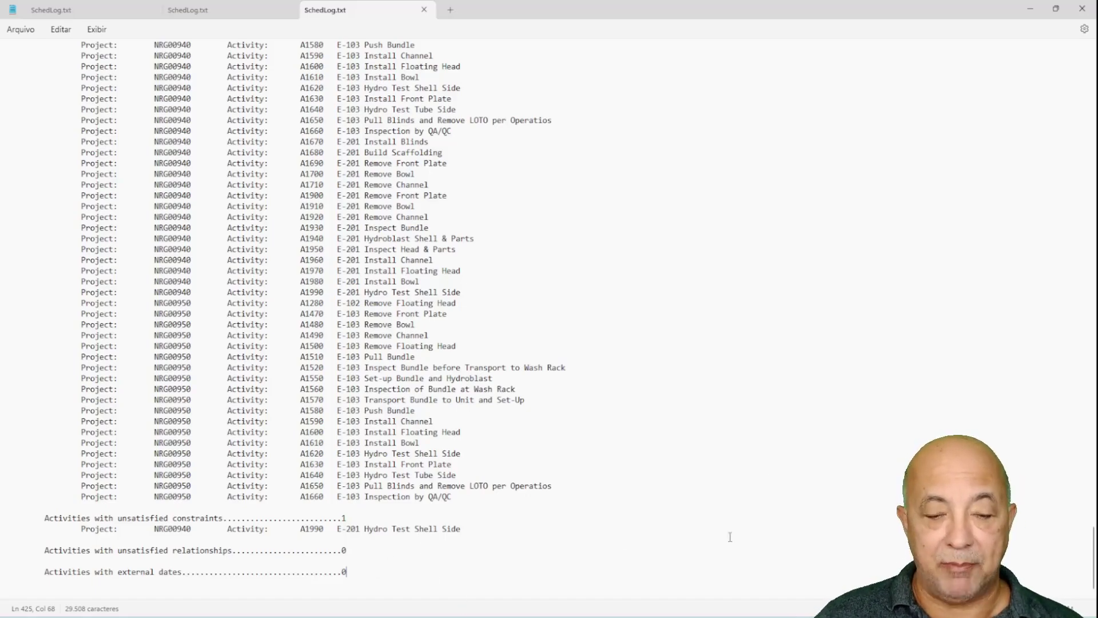
{"action": "key", "text": "alt+Tab"}
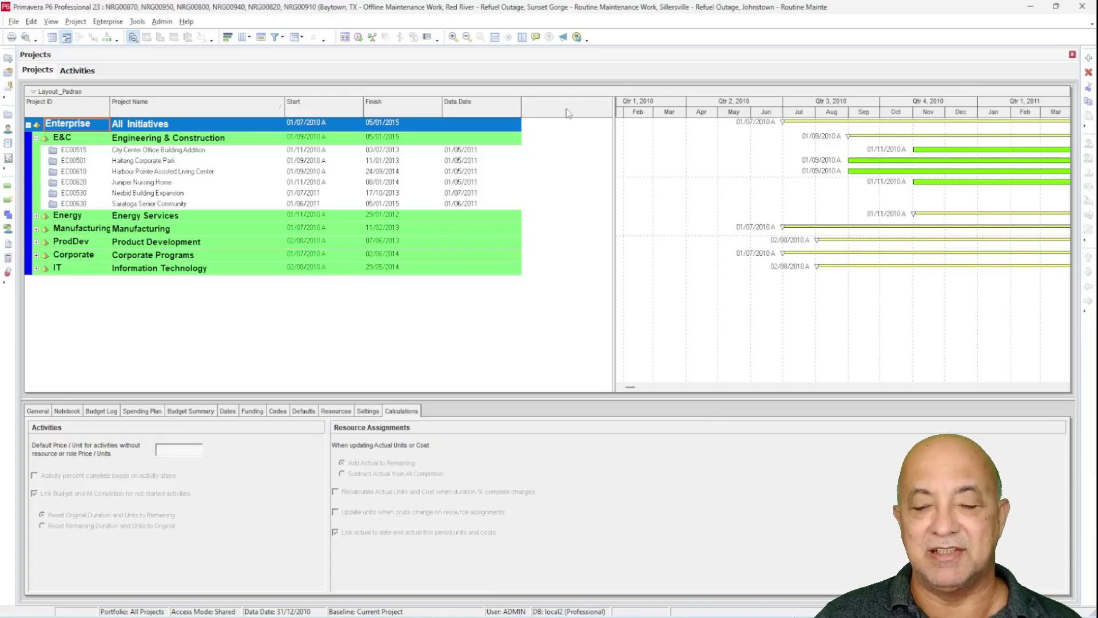
{"action": "right_click", "coordinate": [566, 113]}
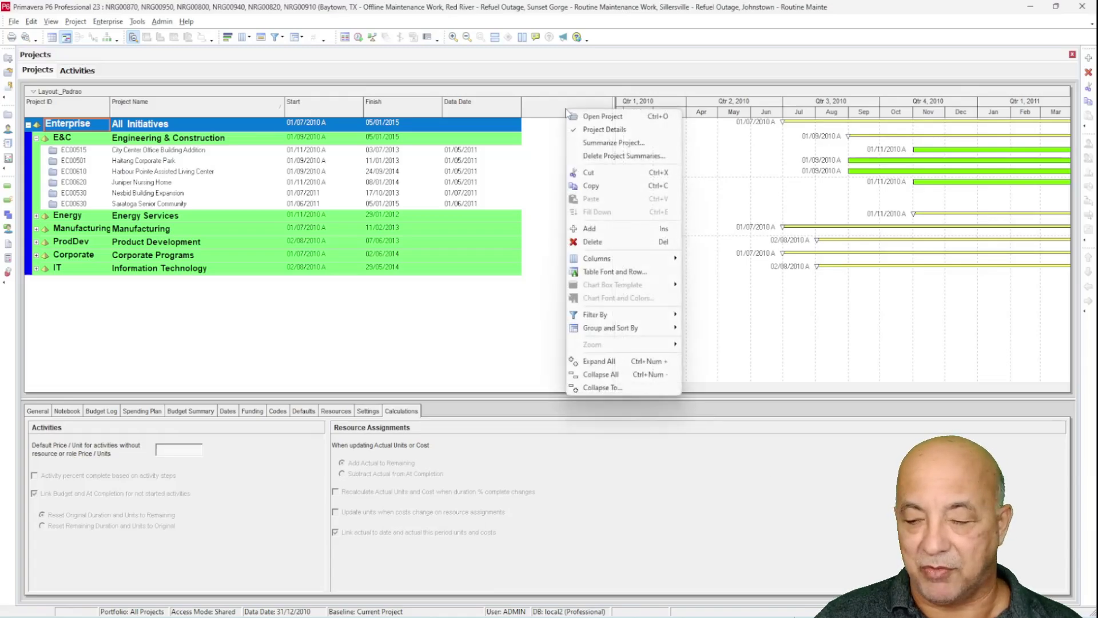
{"action": "left_click", "coordinate": [77, 71]}
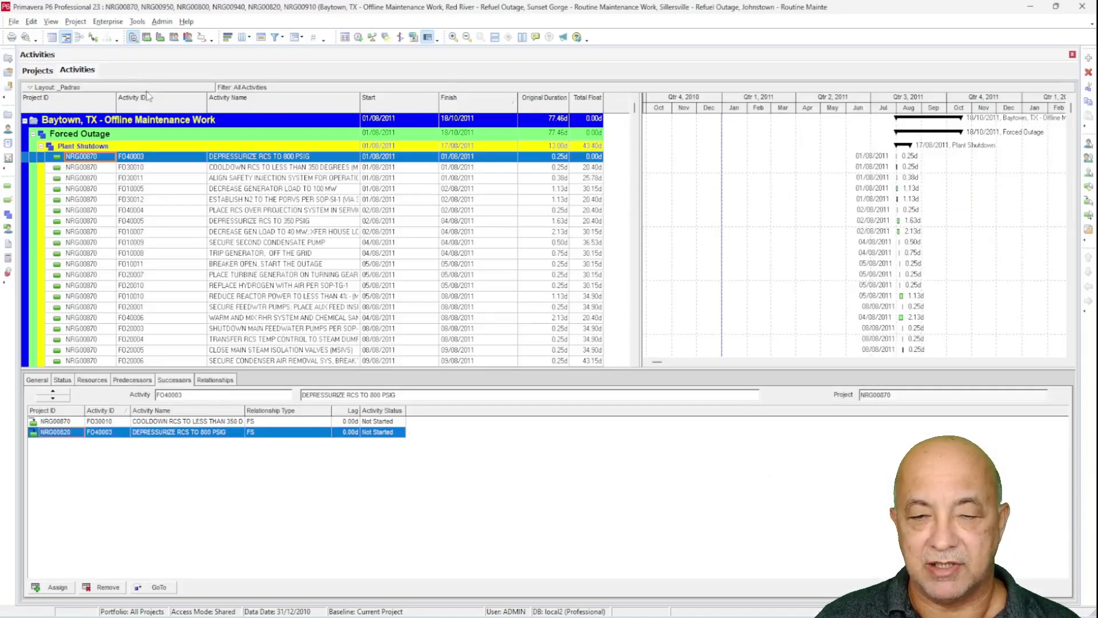
- Add the External Early Start and External Late Finish columns after Total Float and widen the activity table to fit them
{"action": "left_click_drag", "start_coordinate": [639, 143], "coordinate": [750, 143]}
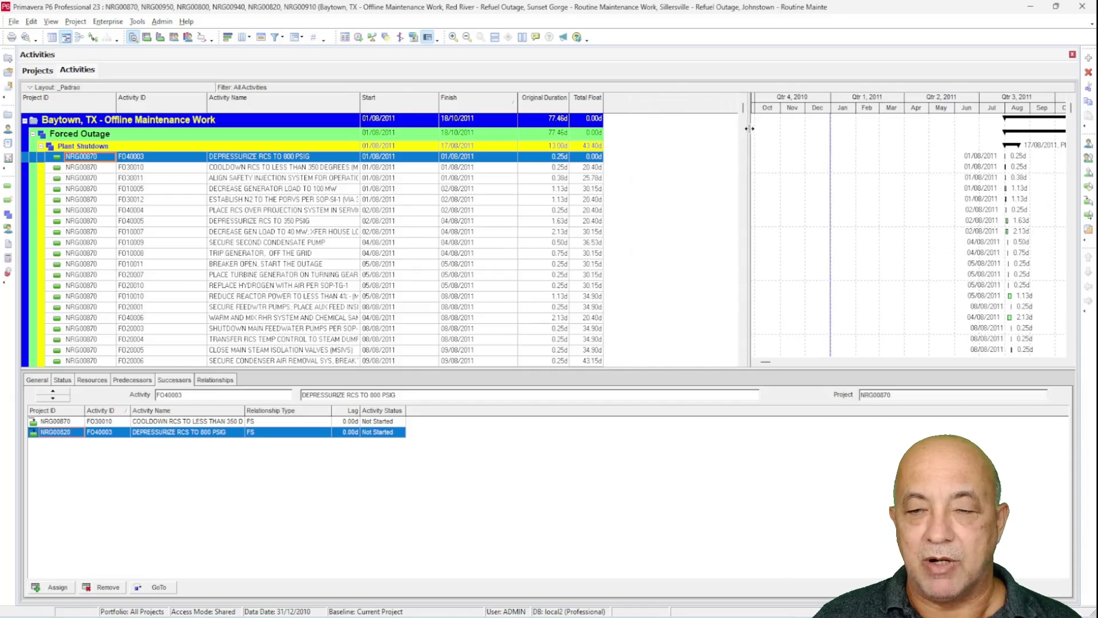
{"action": "right_click", "coordinate": [267, 111]}
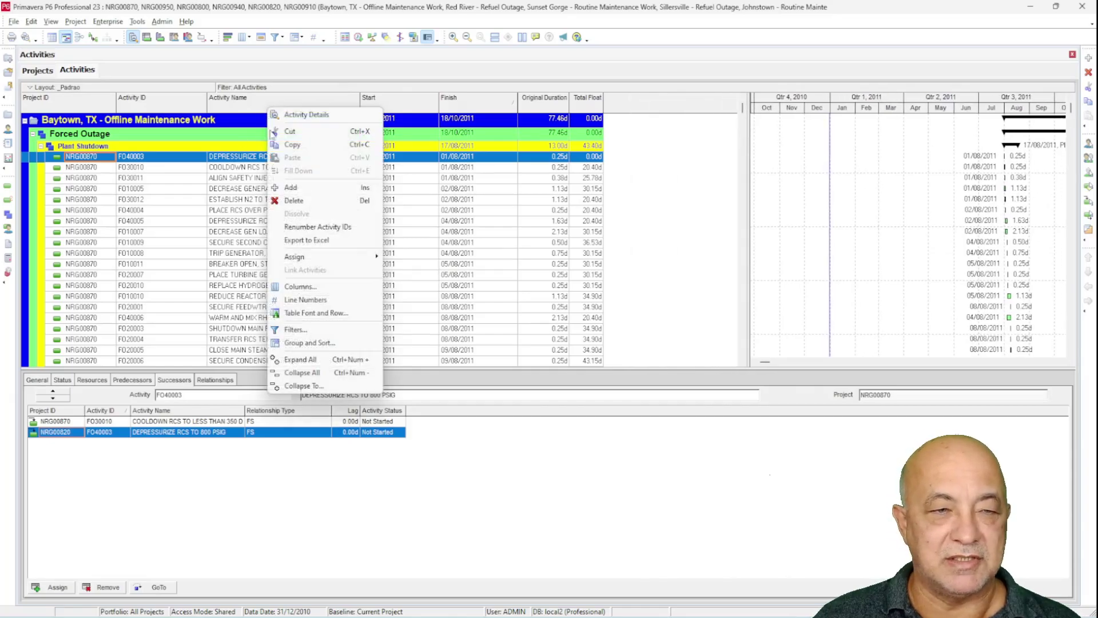
{"action": "left_click", "coordinate": [306, 290]}
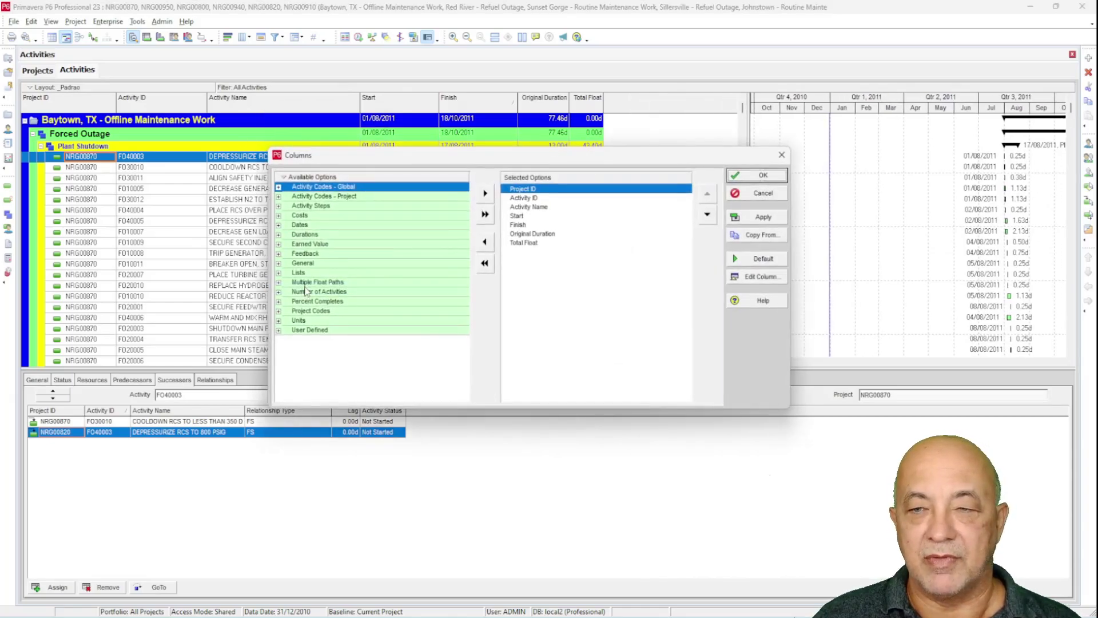
{"action": "left_click", "coordinate": [280, 224]}
{"action": "scroll", "coordinate": [332, 363], "scroll_direction": "down", "scroll_amount": 7}
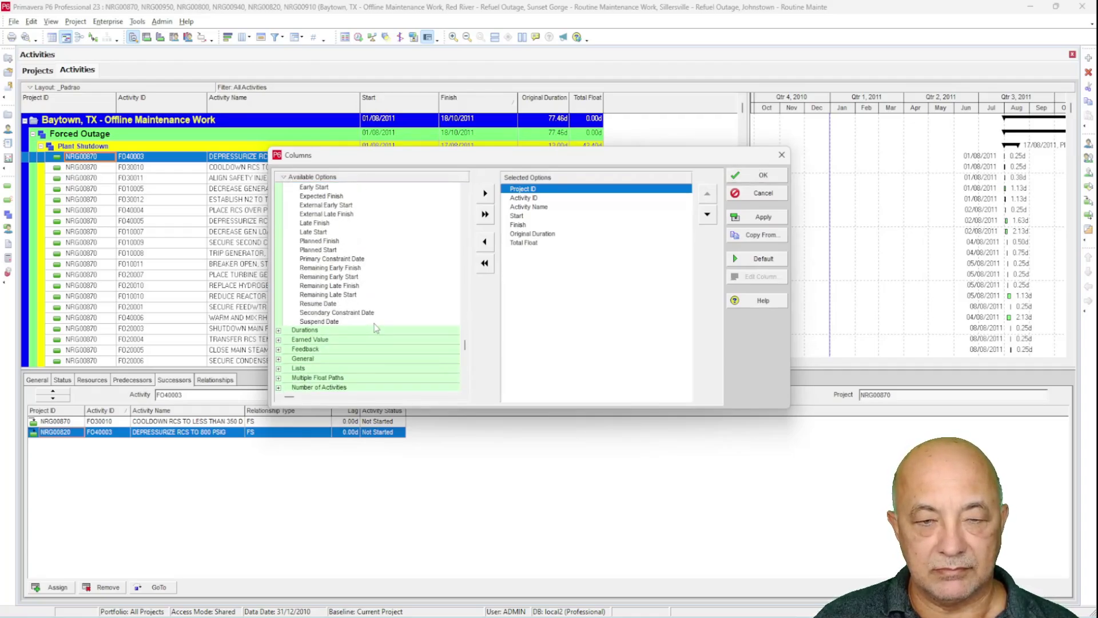
{"action": "left_click", "coordinate": [360, 208]}
{"action": "left_click", "coordinate": [535, 244]}
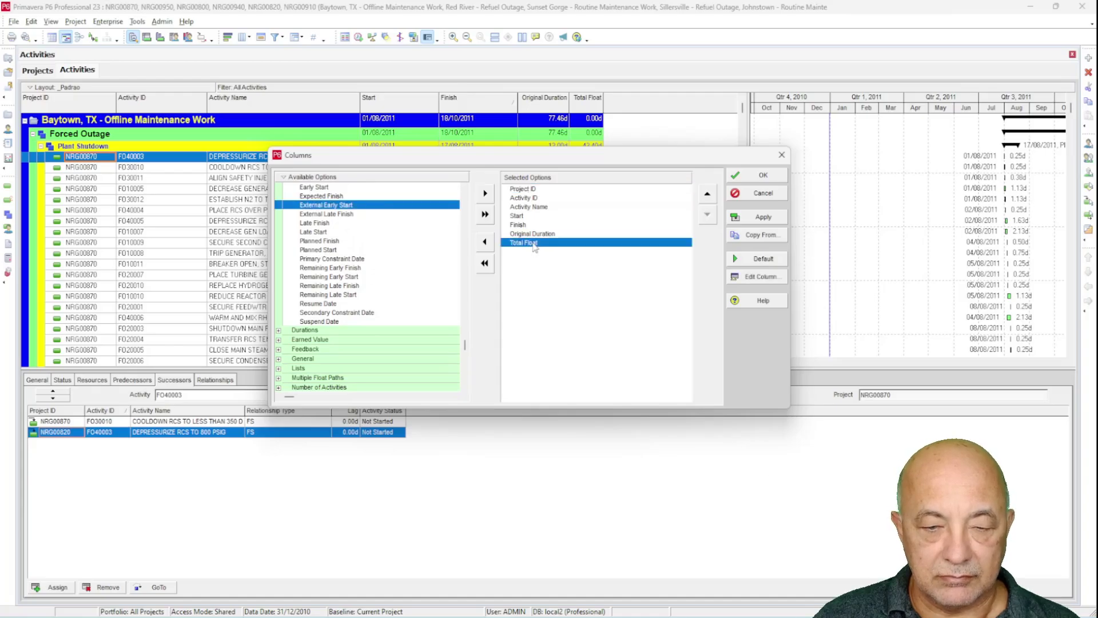
{"action": "double_click", "coordinate": [360, 207]}
{"action": "double_click", "coordinate": [359, 207]}
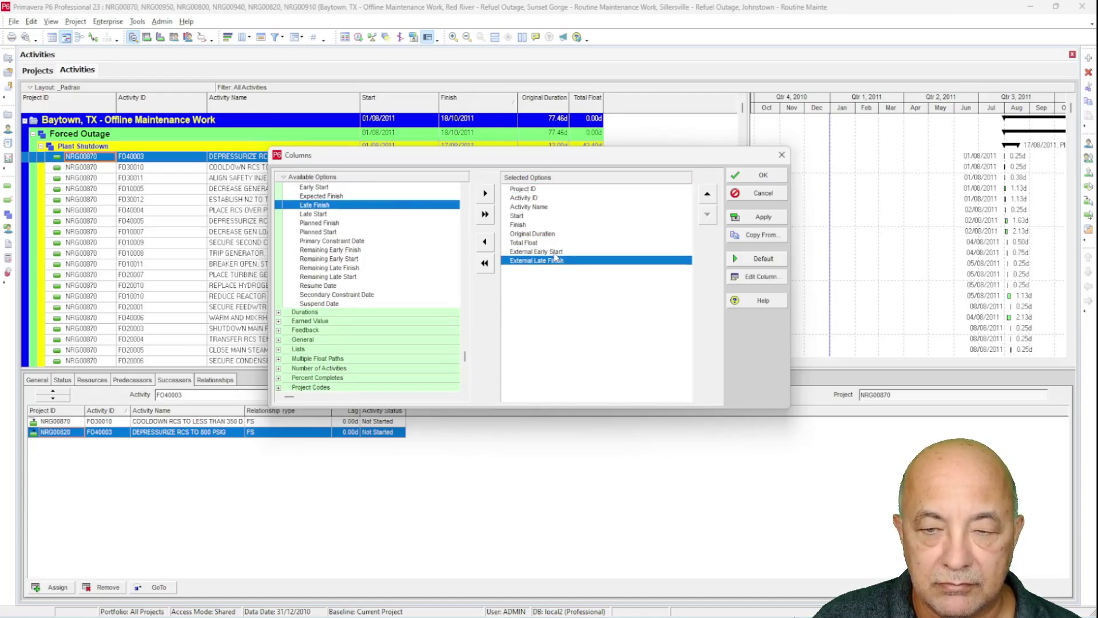
{"action": "left_click", "coordinate": [778, 174]}
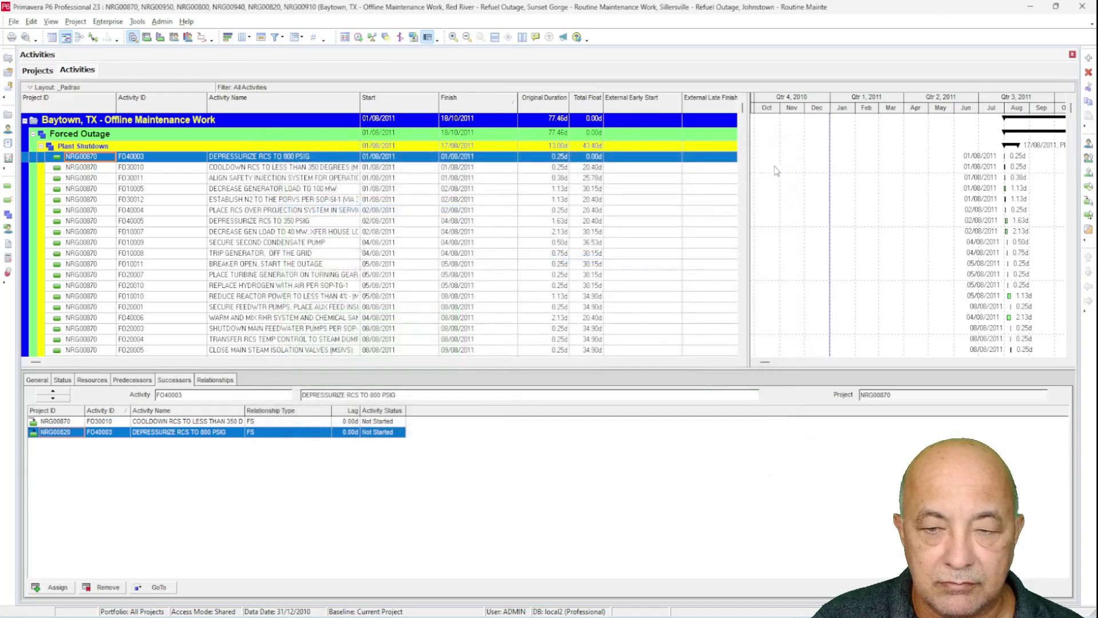
{"action": "left_click_drag", "start_coordinate": [750, 177], "coordinate": [801, 177]}
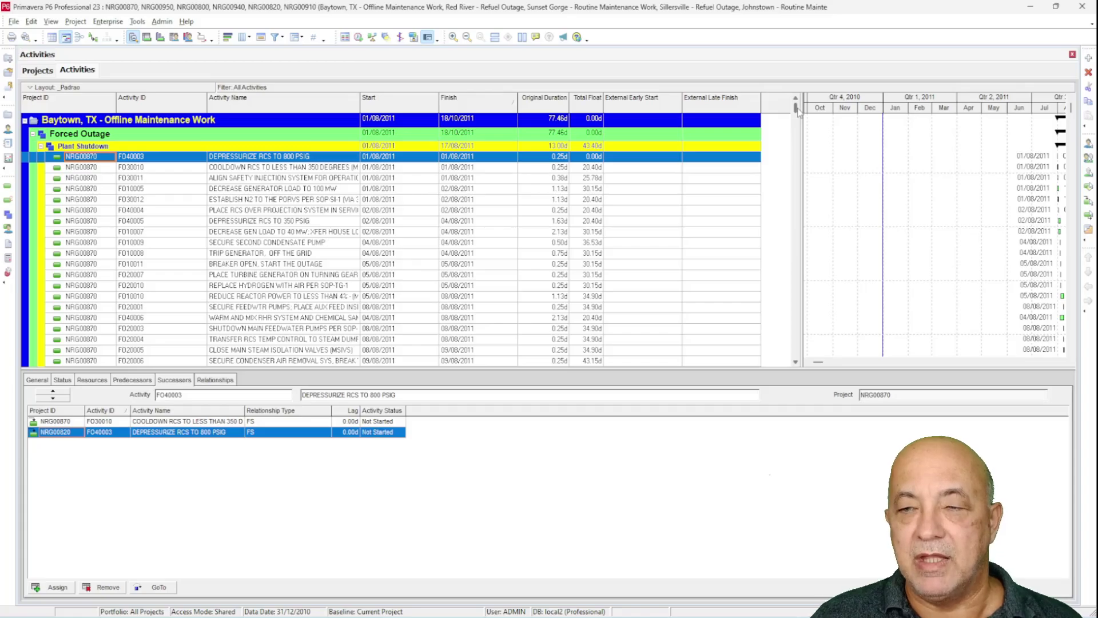
- Examine the External Early Start field of activity FO30012 under Plant Shutdown
{"action": "left_click_drag", "start_coordinate": [796, 107], "coordinate": [795, 126]}
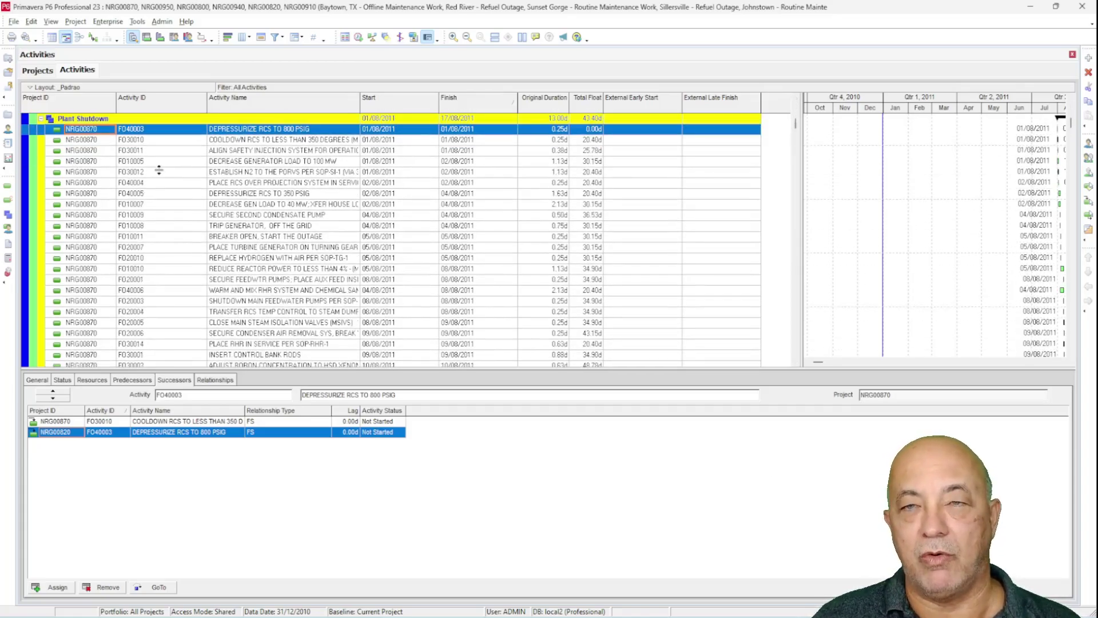
{"action": "left_click", "coordinate": [161, 173]}
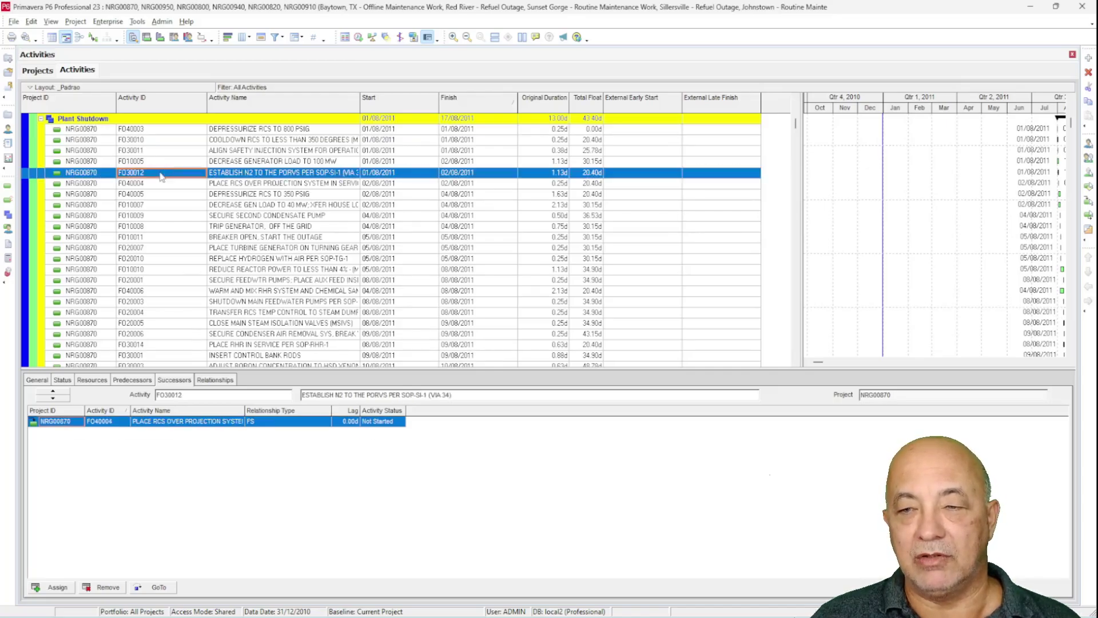
{"action": "key", "text": "ctrl+f"}
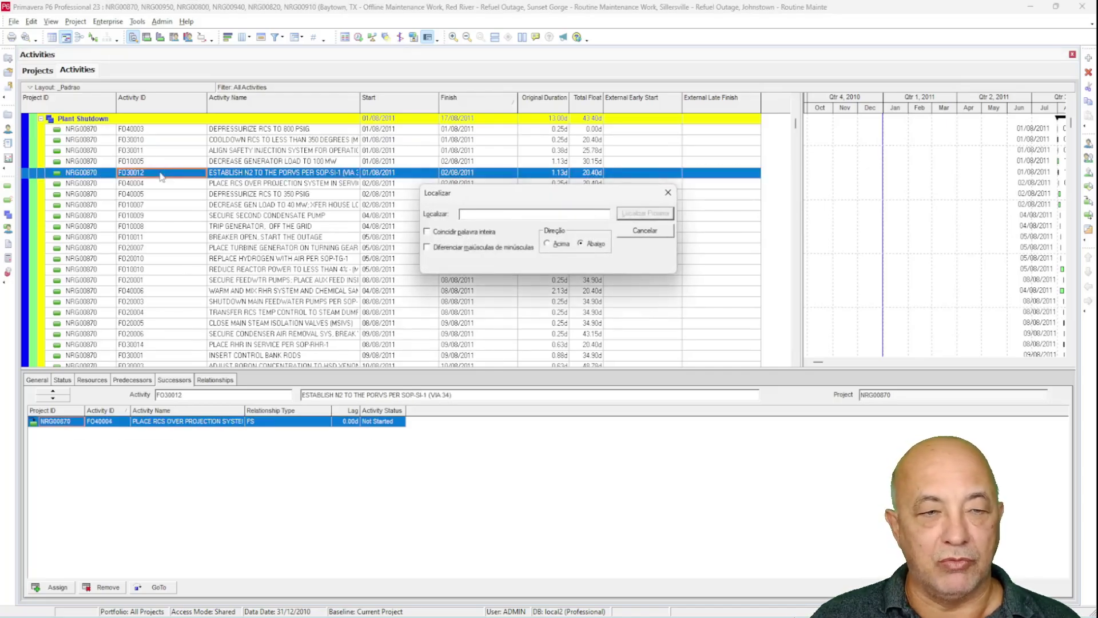
{"action": "left_click", "coordinate": [642, 230]}
{"action": "left_click", "coordinate": [649, 175]}
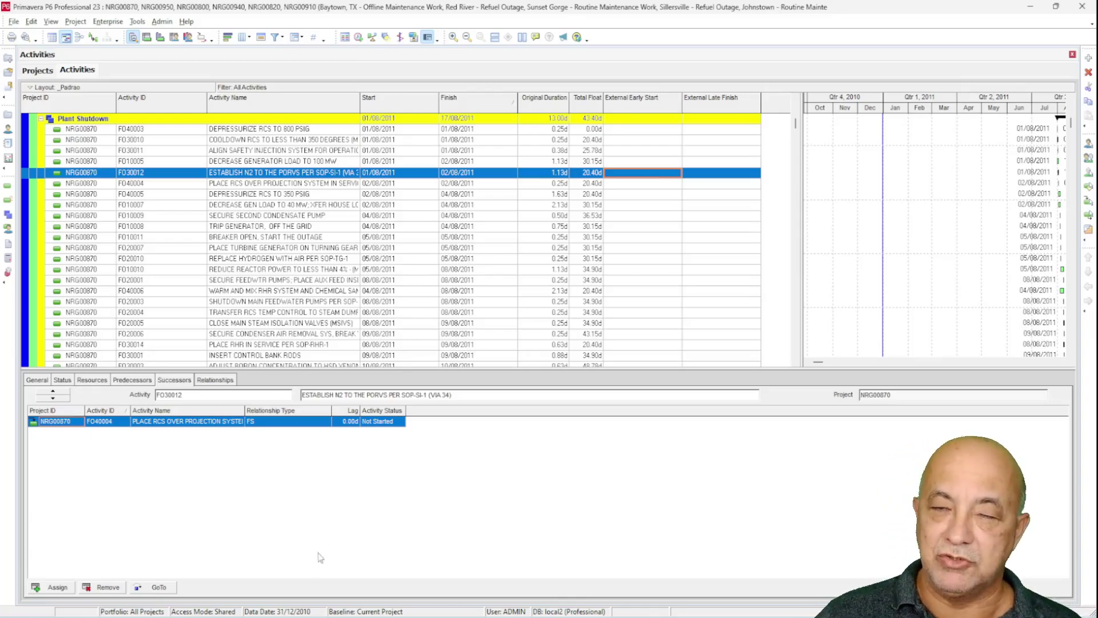
- Switch to the schedule log and review it from the external dates entry back up to the start of the report
{"action": "left_click", "coordinate": [397, 615]}
{"action": "left_click_drag", "start_coordinate": [378, 567], "coordinate": [372, 578]}
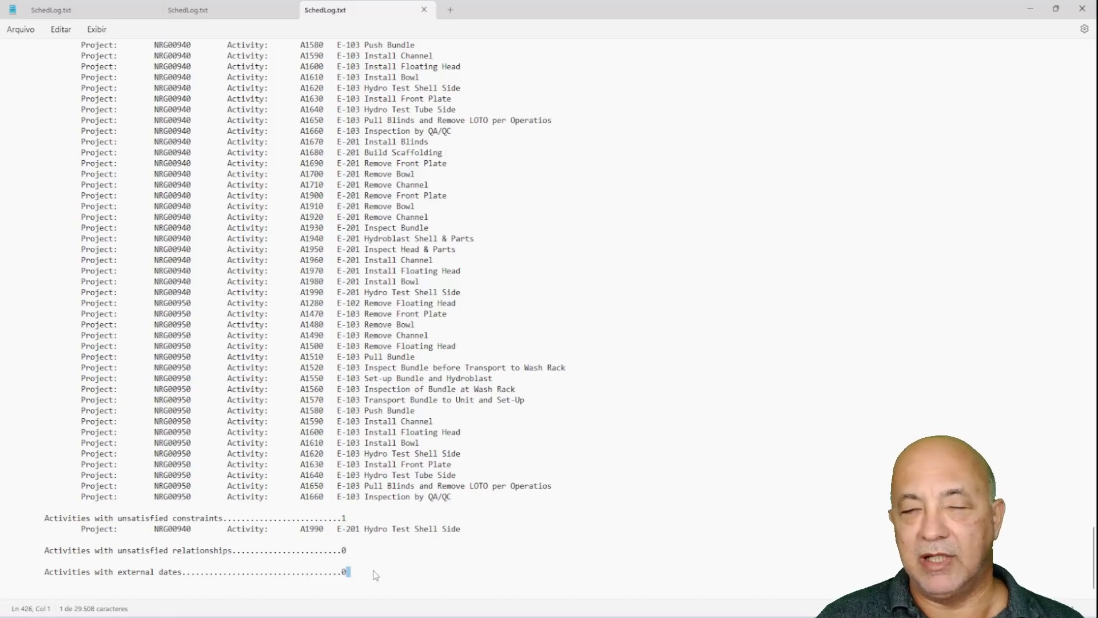
{"action": "left_click", "coordinate": [363, 559]}
{"action": "left_click", "coordinate": [362, 568]}
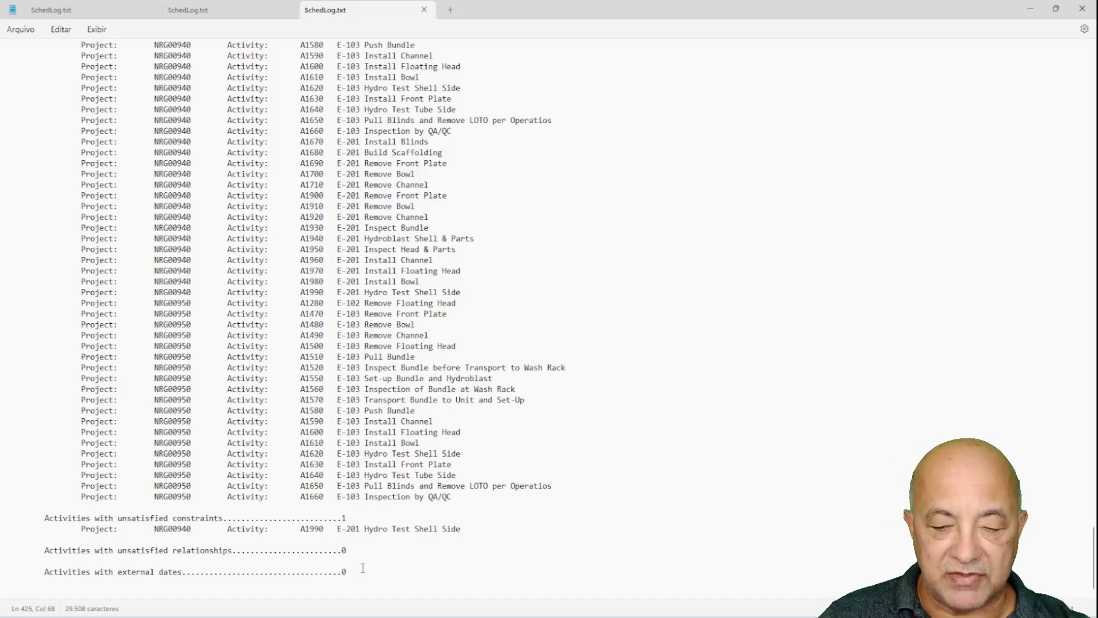
{"action": "scroll", "coordinate": [362, 568], "scroll_direction": "up", "scroll_amount": 20}
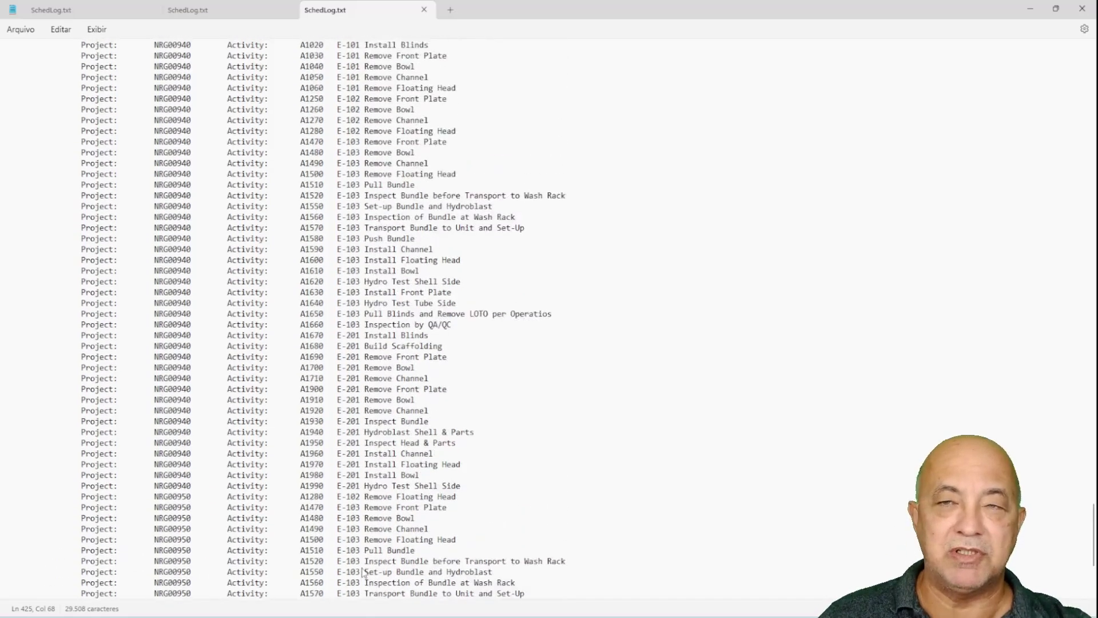
{"action": "scroll", "coordinate": [364, 572], "scroll_direction": "up", "scroll_amount": 20}
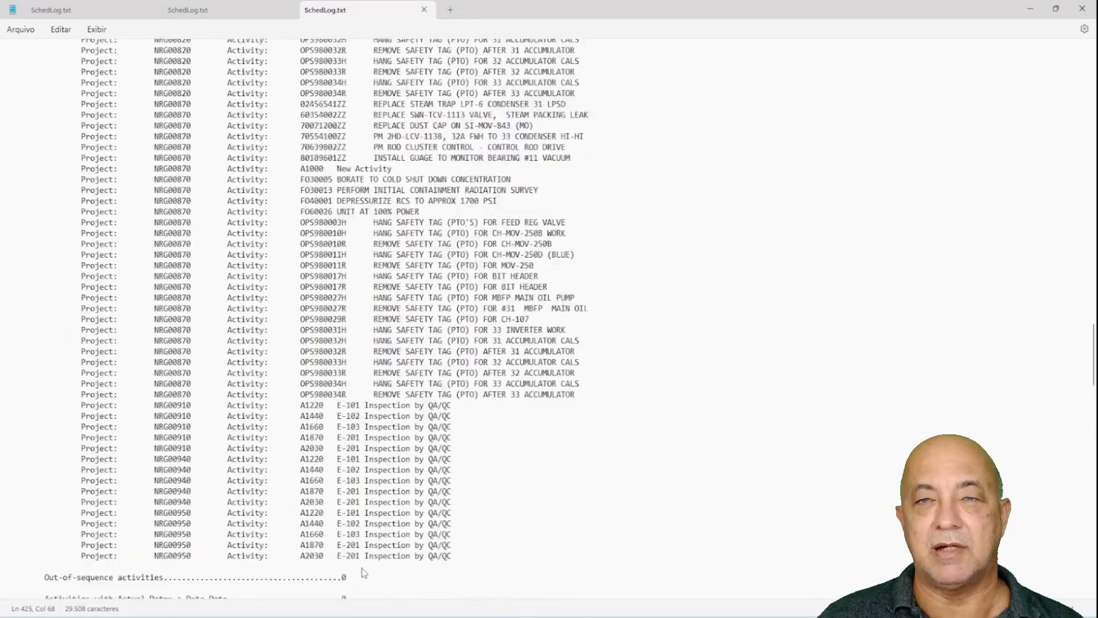
{"action": "scroll", "coordinate": [363, 572], "scroll_direction": "up", "scroll_amount": 15}
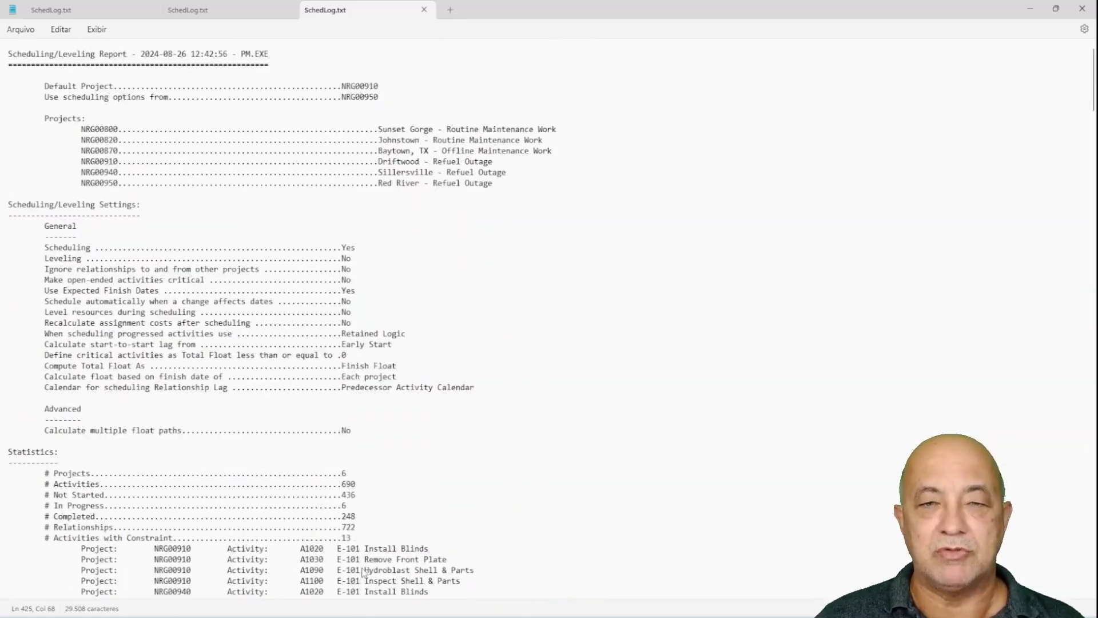